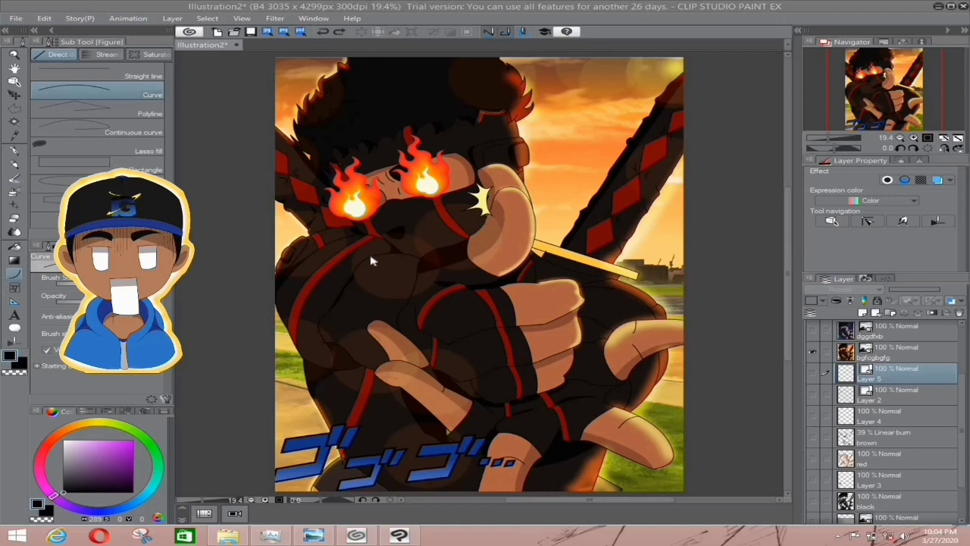
Hide the finished colour artwork layer and show the NIGHT FURY pencil sketch layer
click(815, 357)
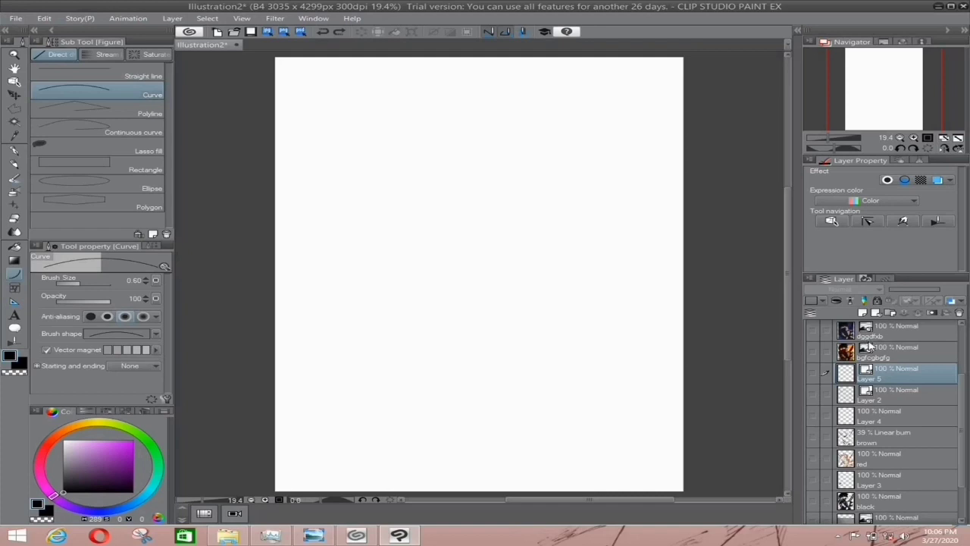
scroll(968, 409, down, 1)
scroll(968, 410, down, 3)
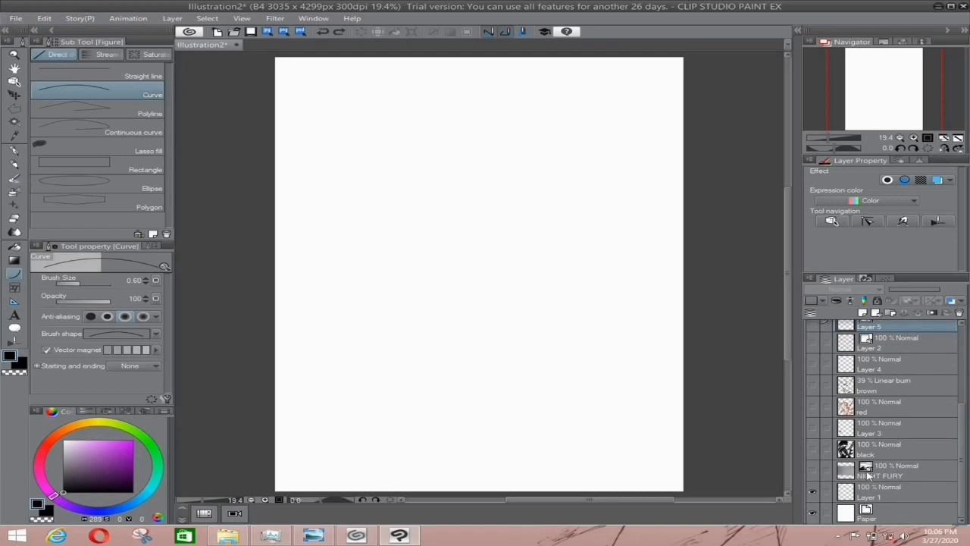
click(812, 473)
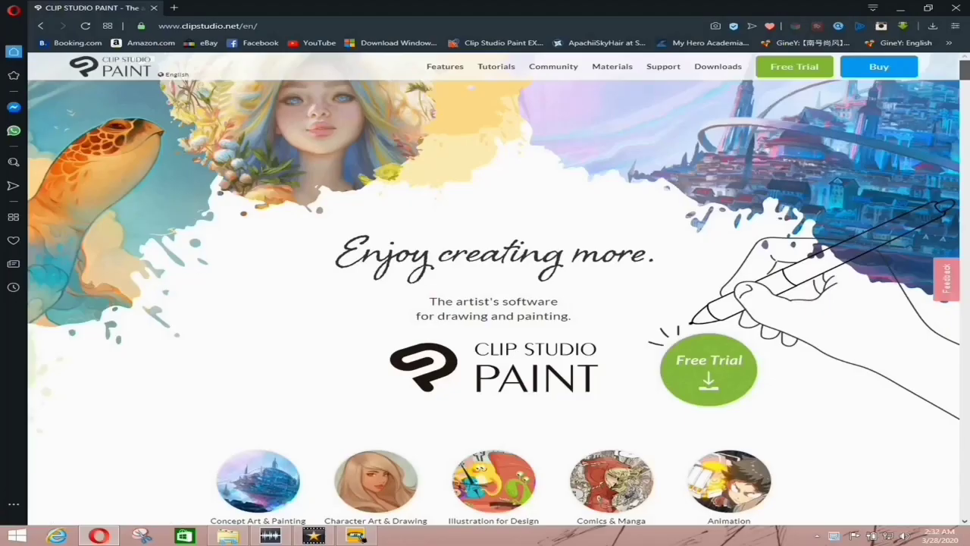
Browse the Clip Studio Paint website's editions, prices, usability features and artist testimonials
scroll(485, 303, down, 5)
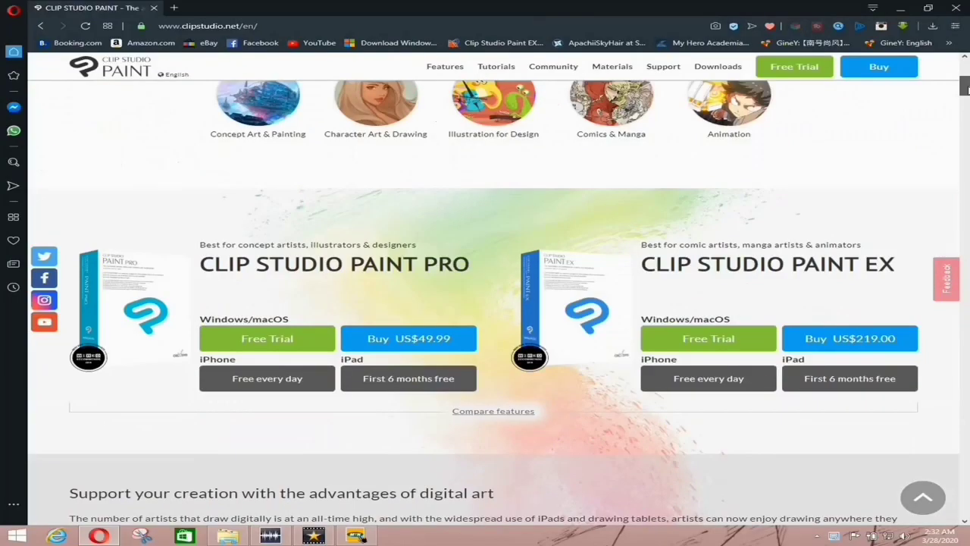
scroll(967, 90, up, 2)
scroll(967, 92, down, 3)
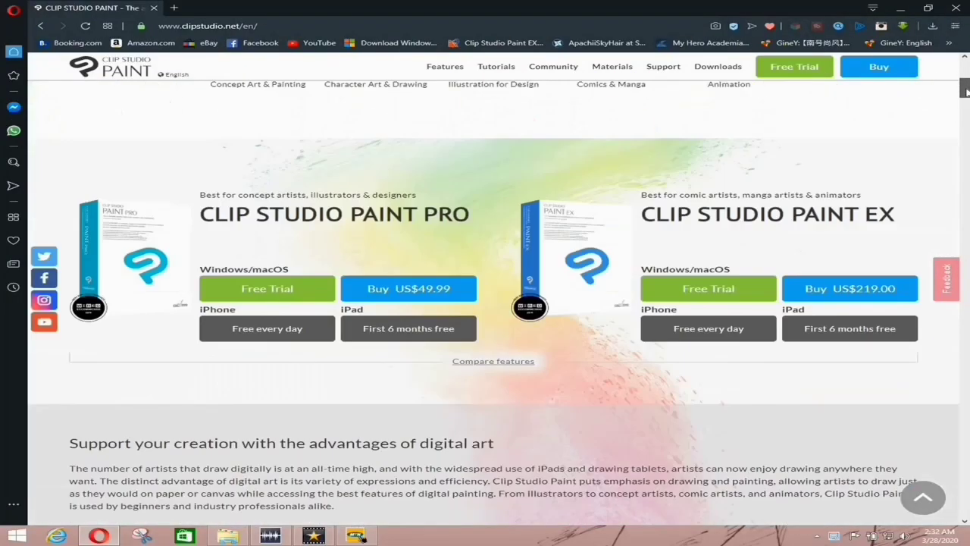
scroll(966, 96, down, 3)
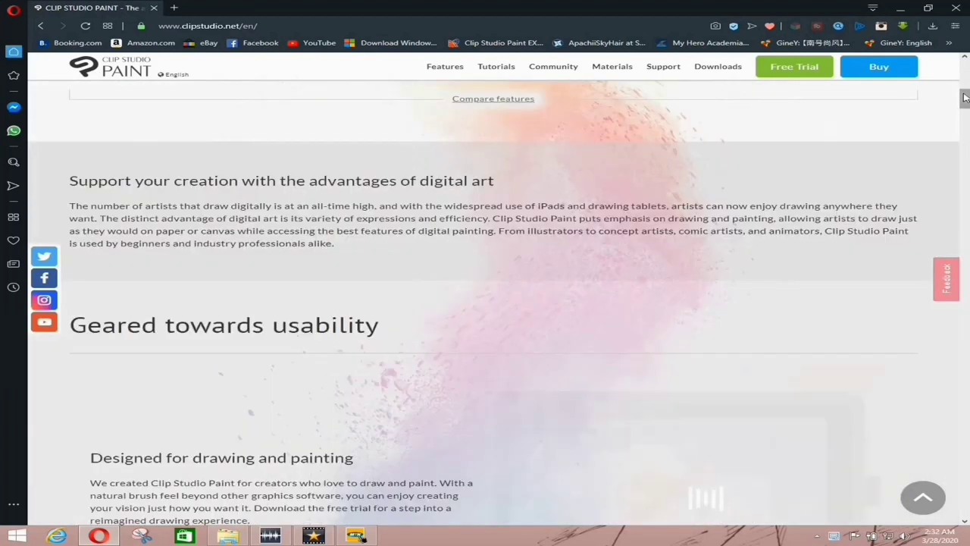
scroll(966, 97, down, 3)
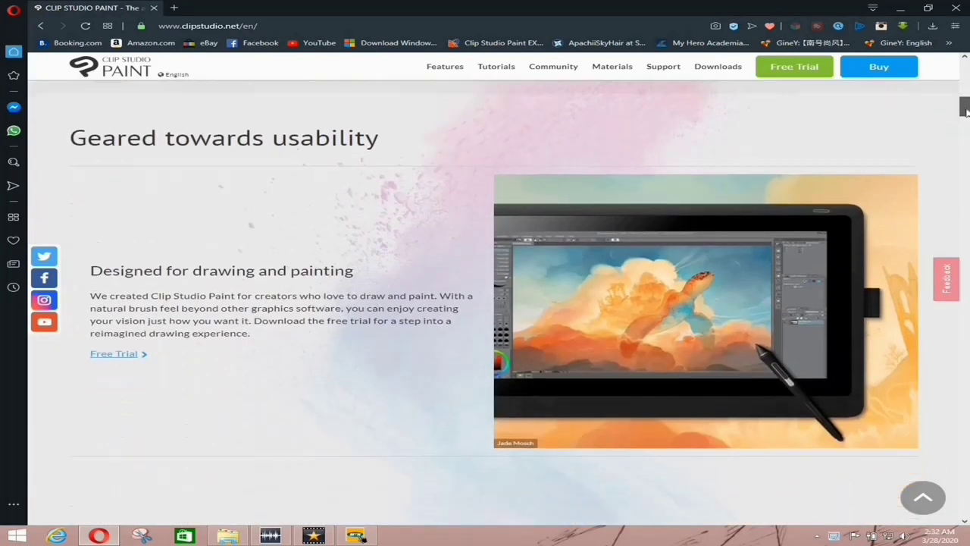
drag(967, 111, 966, 130)
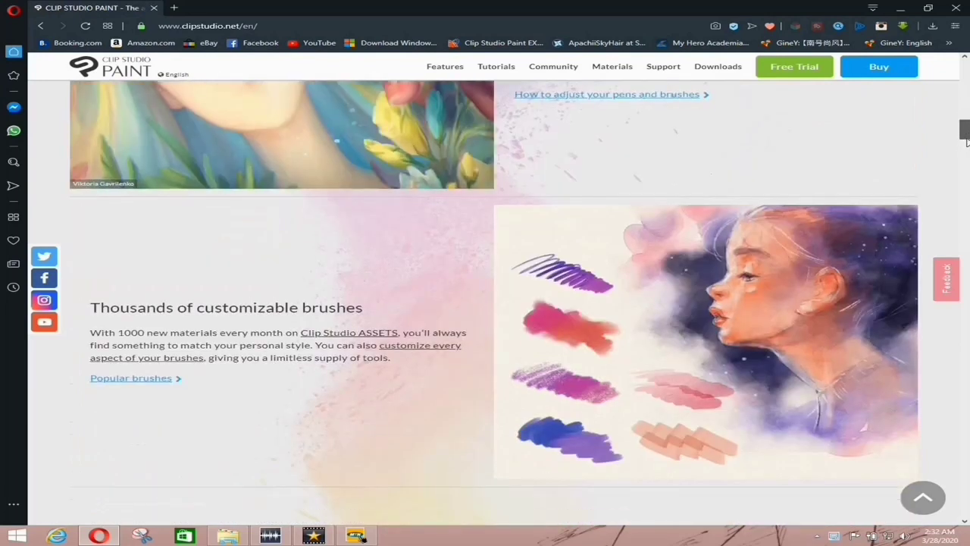
scroll(965, 133, down, 3)
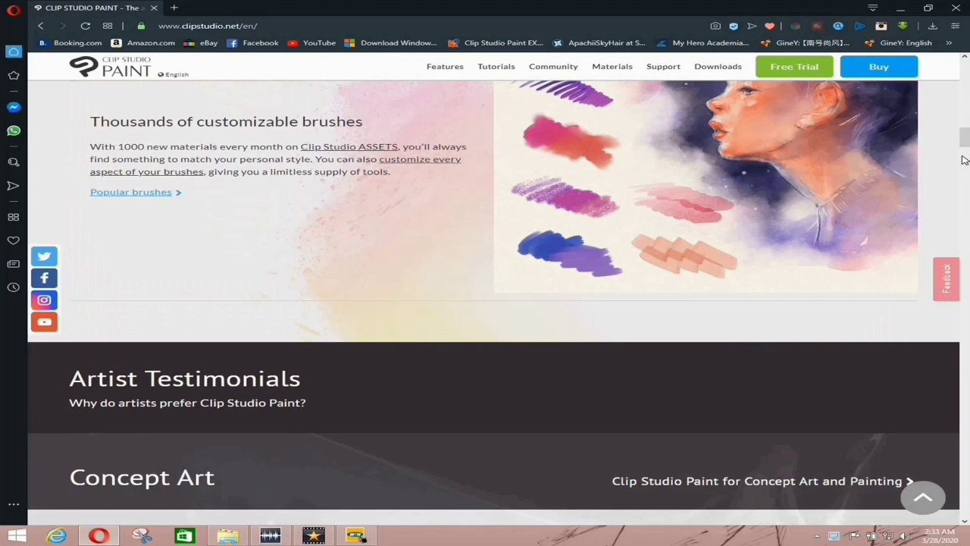
scroll(962, 171, down, 7)
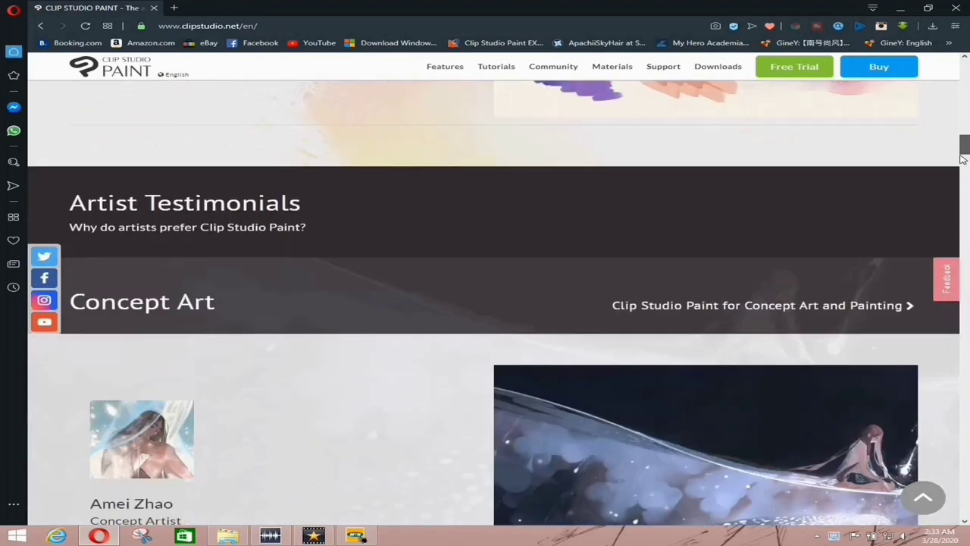
scroll(957, 182, down, 2)
scroll(956, 184, down, 7)
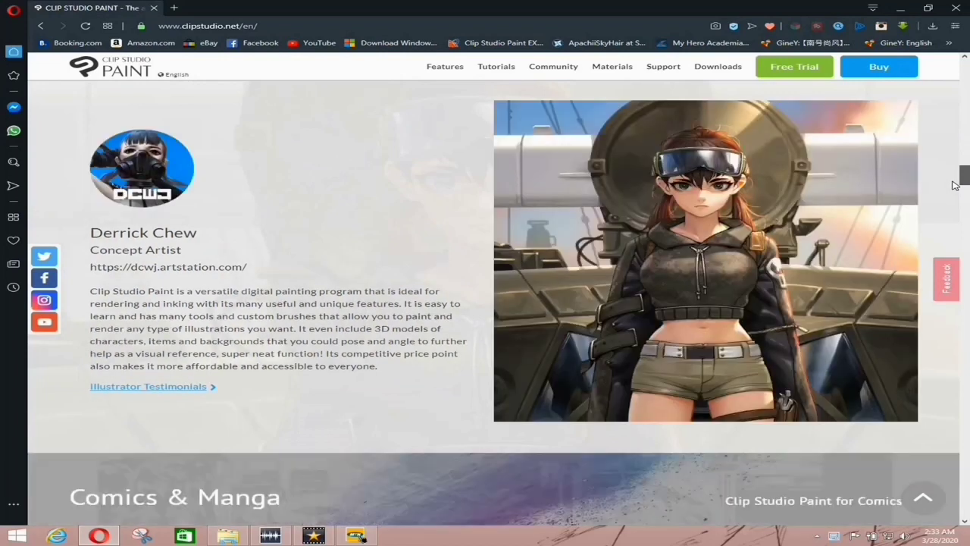
scroll(953, 189, down, 1)
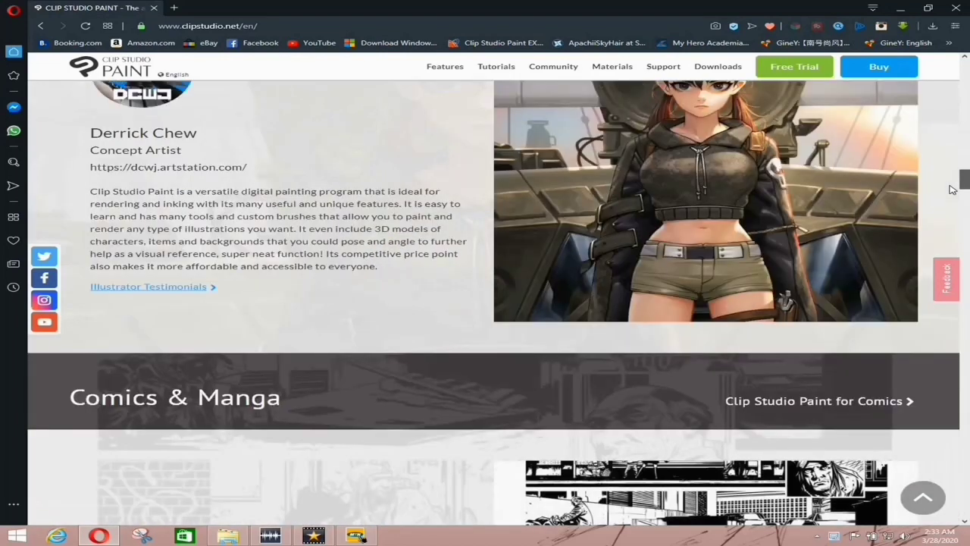
scroll(947, 189, down, 3)
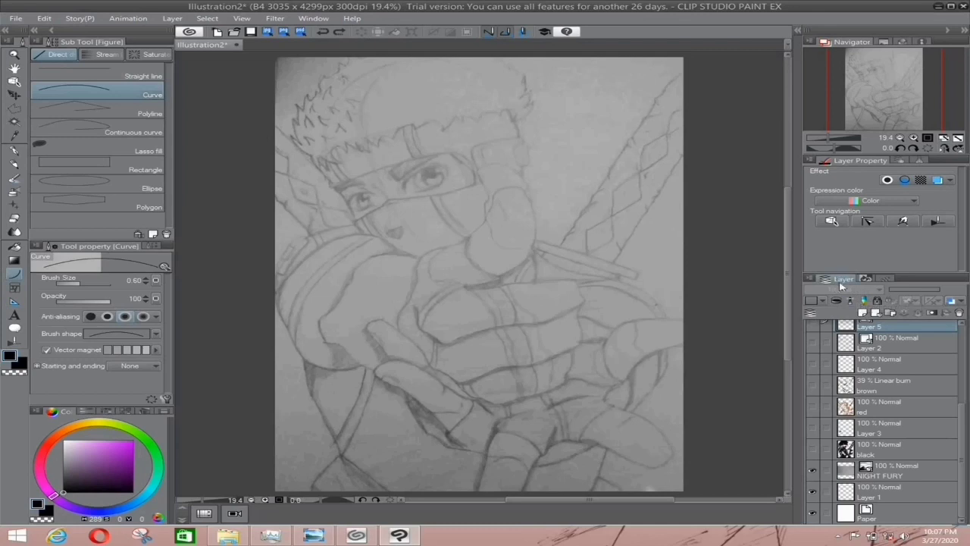
Add a new vector layer above Layer 5 and choose the Curve figure tool for inking
click(875, 313)
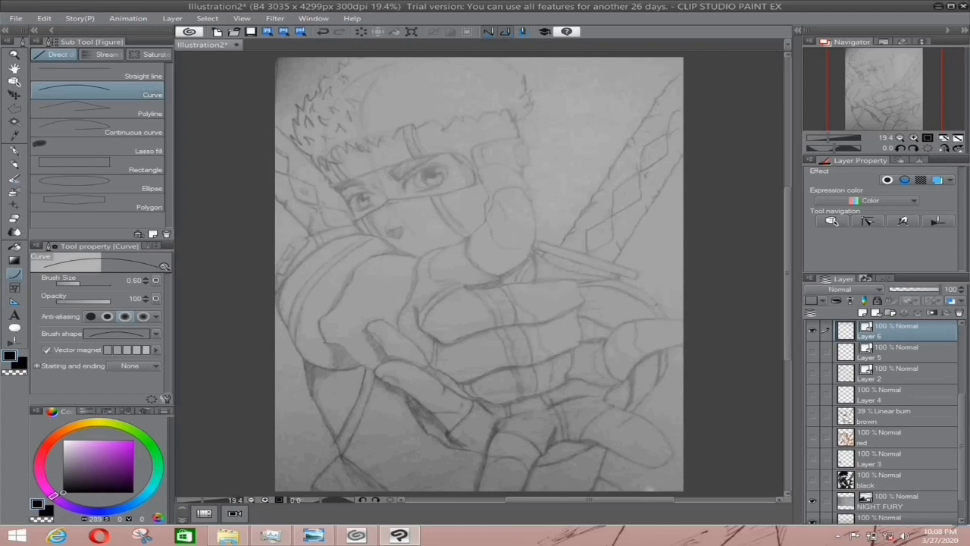
click(13, 151)
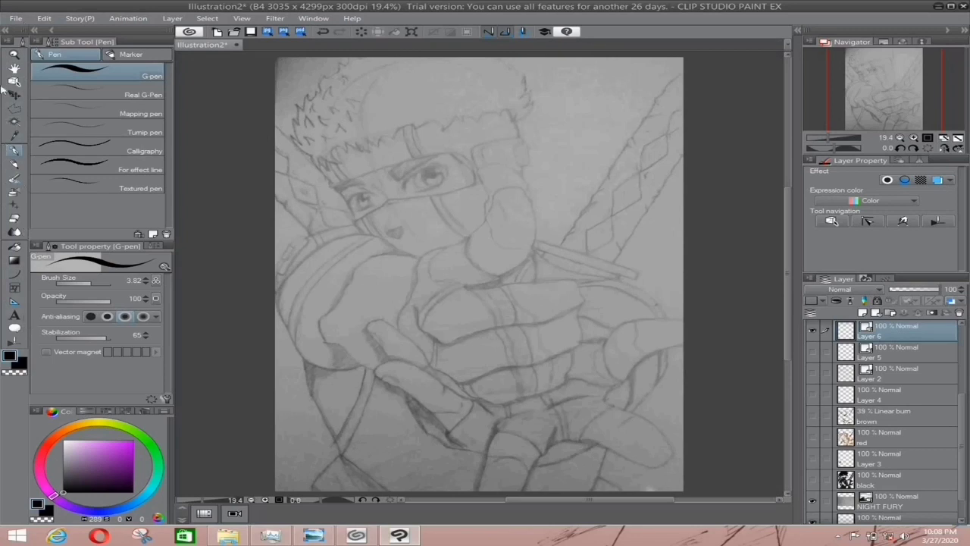
click(14, 276)
click(81, 69)
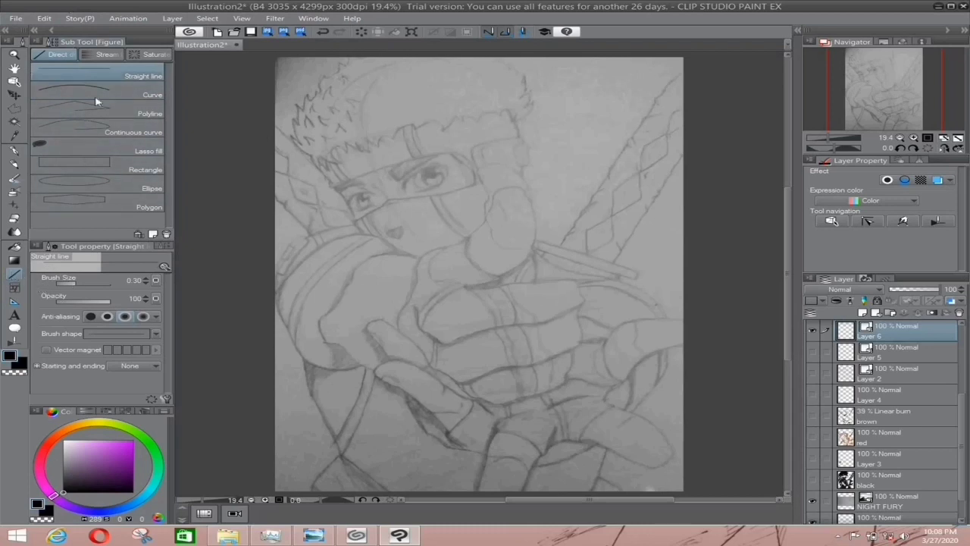
click(114, 97)
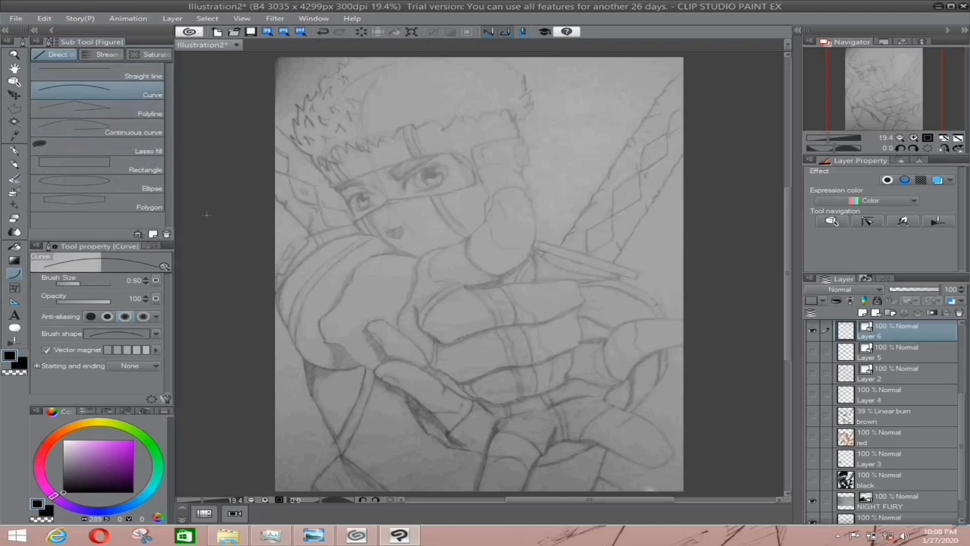
click(137, 132)
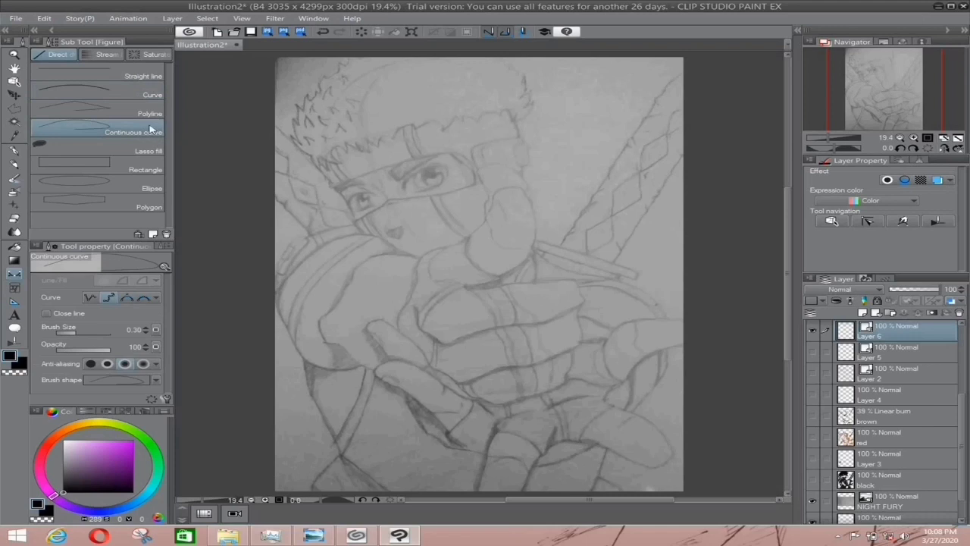
click(148, 91)
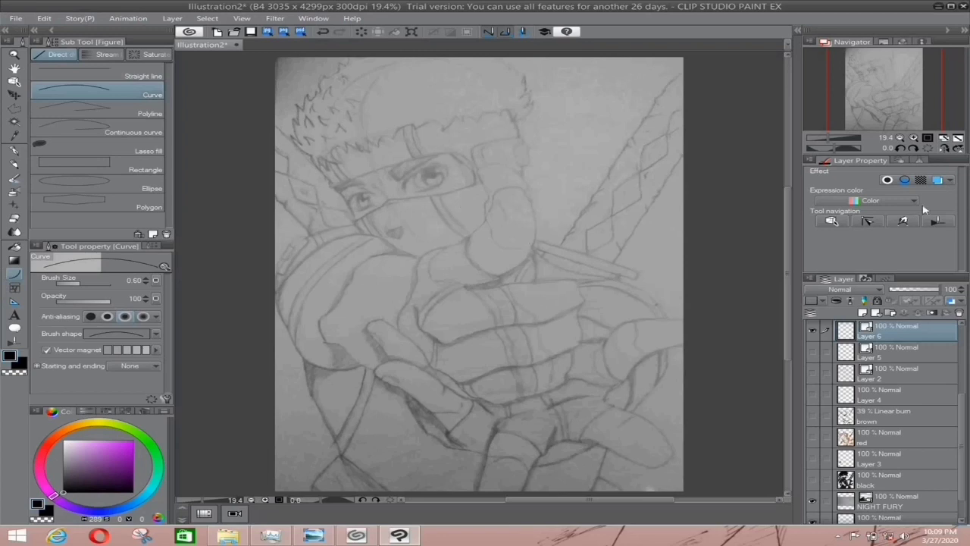
Trace the first curved section of the sleeve outline below the chin over the sketch, removing the stray mark
click(914, 139)
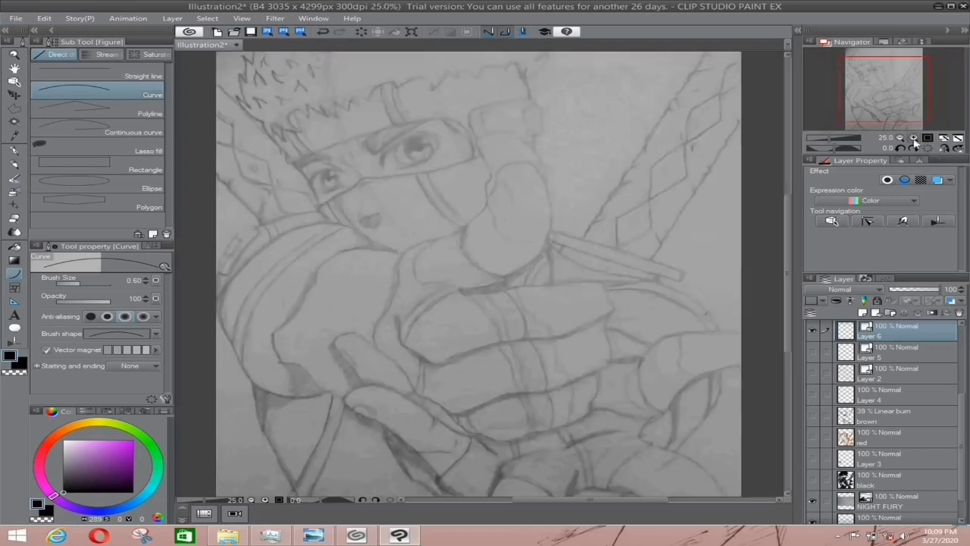
click(914, 138)
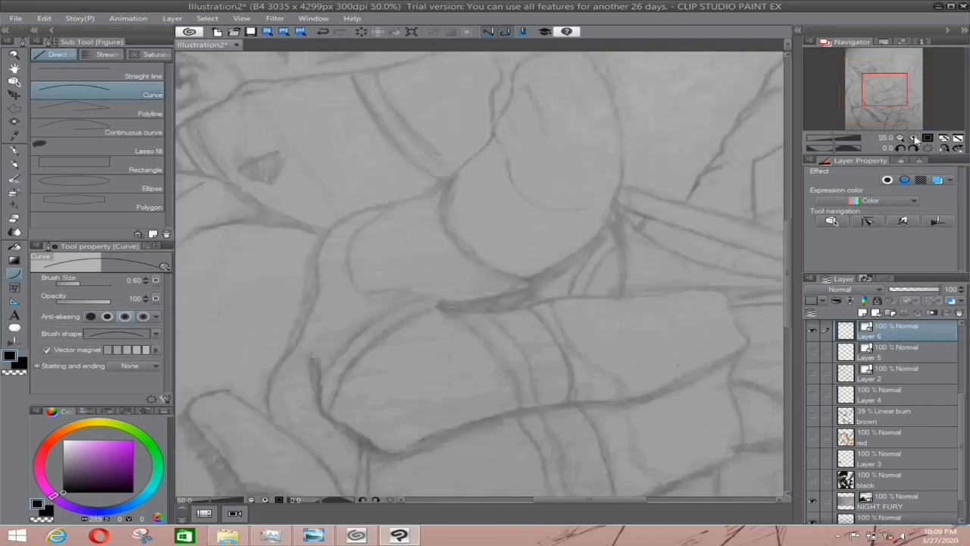
scroll(291, 299, up, 1)
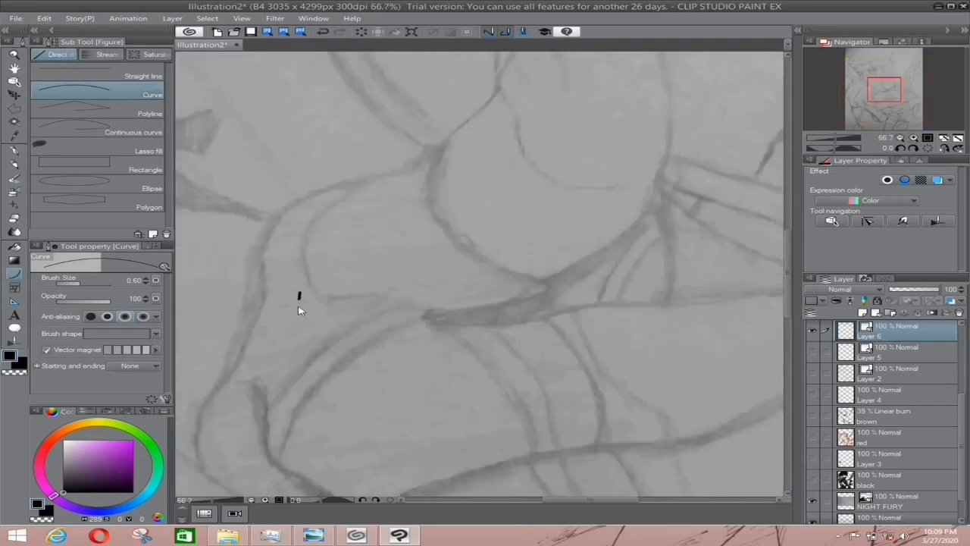
key(ctrl+z)
drag(260, 296, 339, 184)
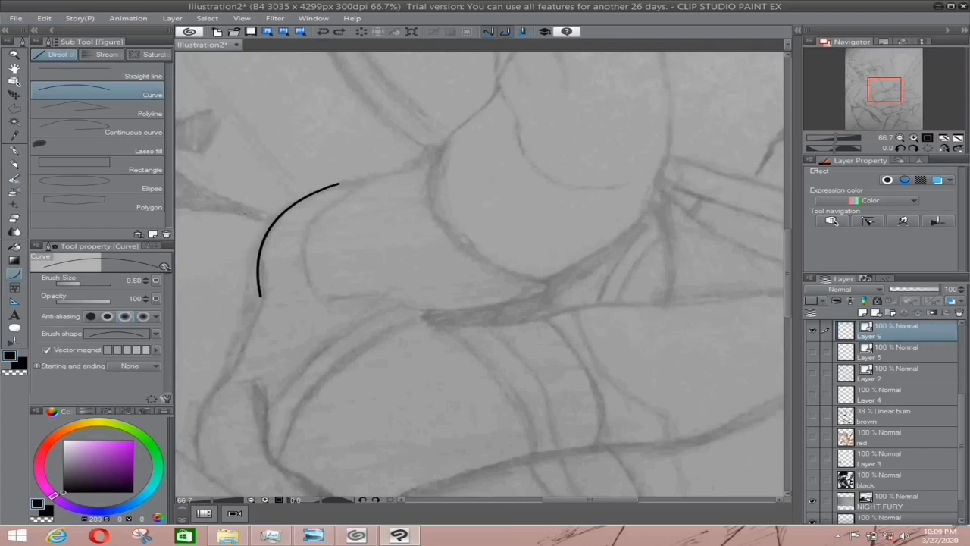
click(337, 210)
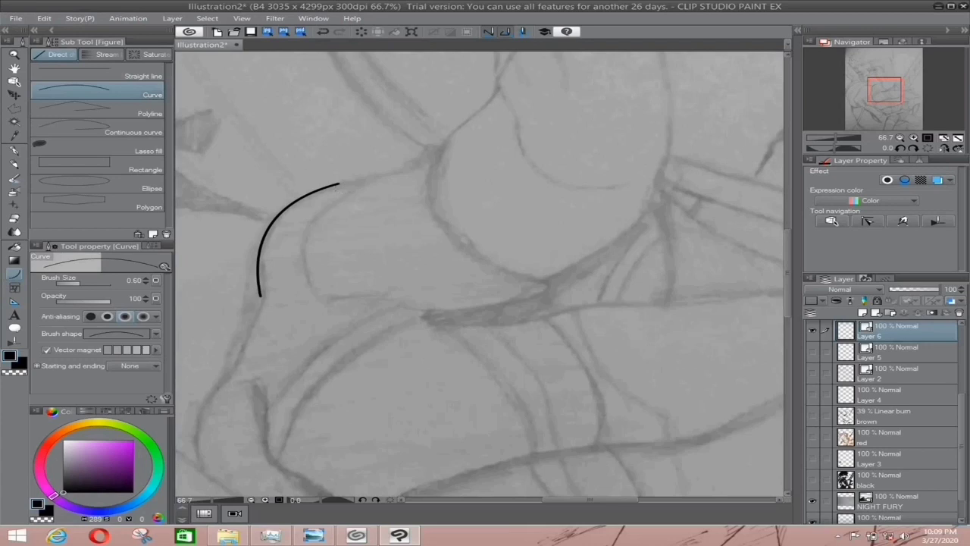
Continue the sleeve outline with a curve up to the pointed corner beside the raised hand, keeping Vector magnet enabled
drag(339, 184, 448, 140)
key(ctrl+z)
click(47, 350)
click(47, 350)
drag(339, 183, 440, 224)
click(399, 177)
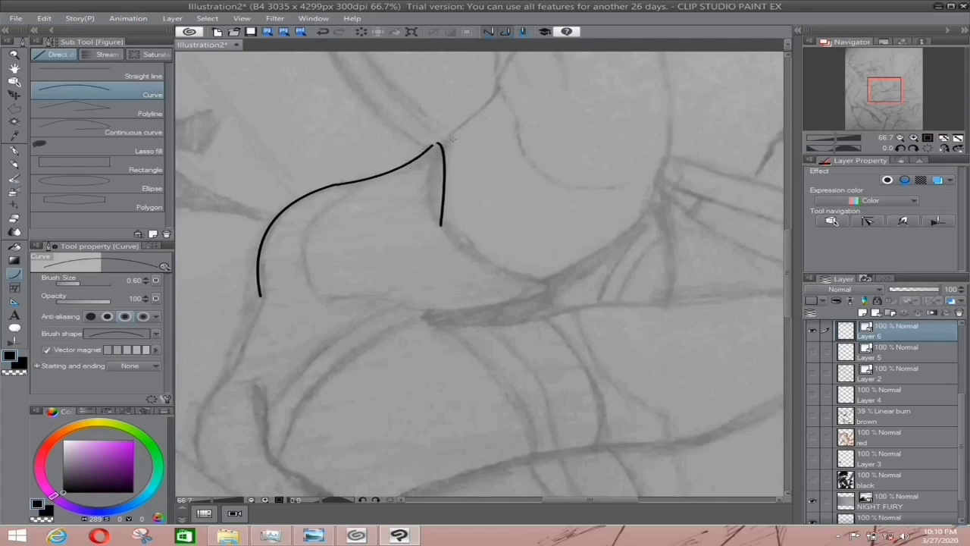
Set the Vector magnet strength to 100 and redraw the line from the pointed corner down along the raised hand's lower edge
click(157, 351)
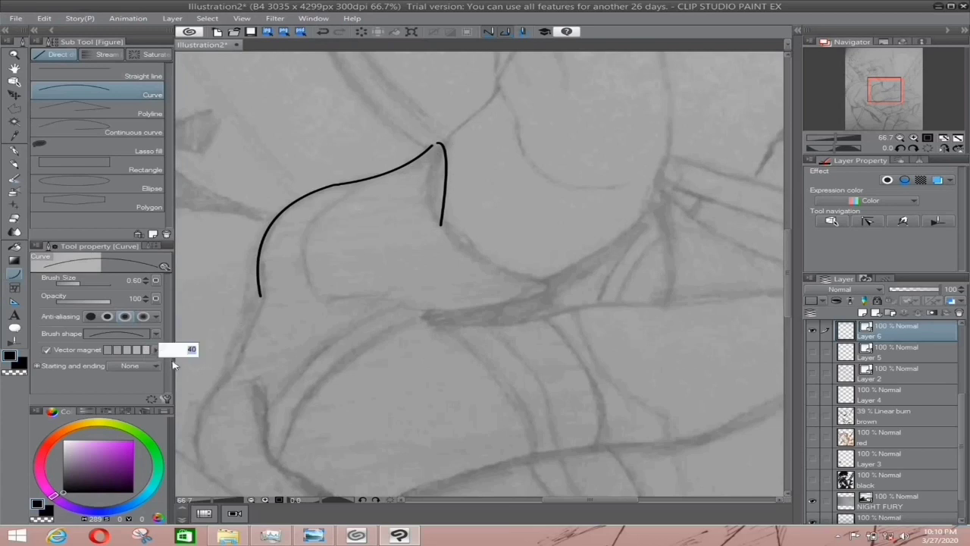
text(100)
key(Return)
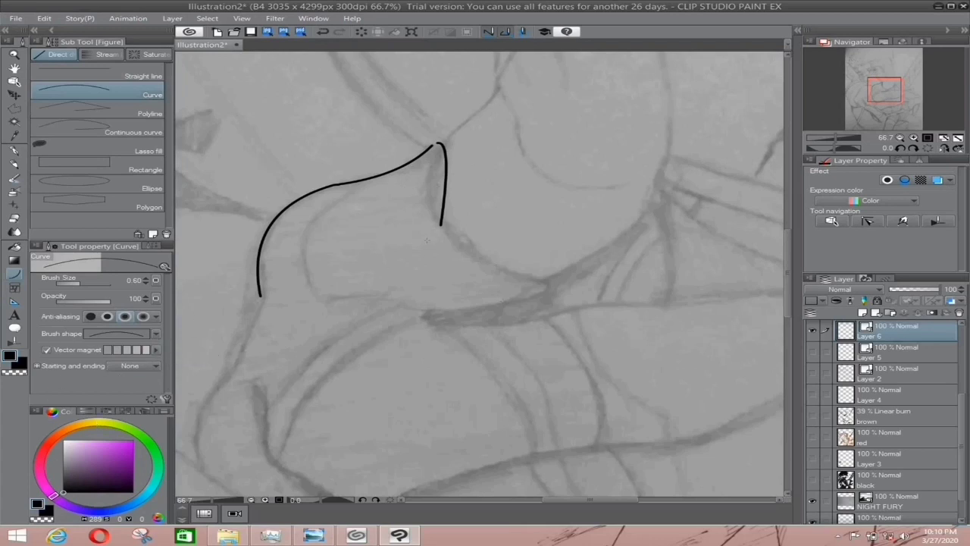
key(ctrl+z)
mouse_move(433, 146)
mouse_down()
mouse_move(453, 227)
mouse_move(445, 235)
mouse_move(546, 280)
mouse_up()
click(429, 188)
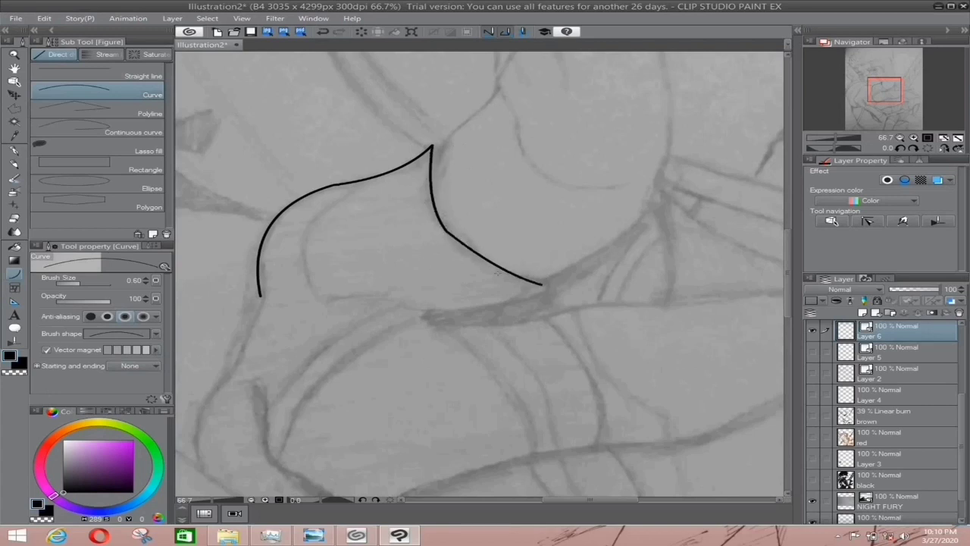
Trace the short sleeve edge back toward the fist, plus the top edge and rounded end of the fist's uppermost finger
drag(543, 285, 444, 320)
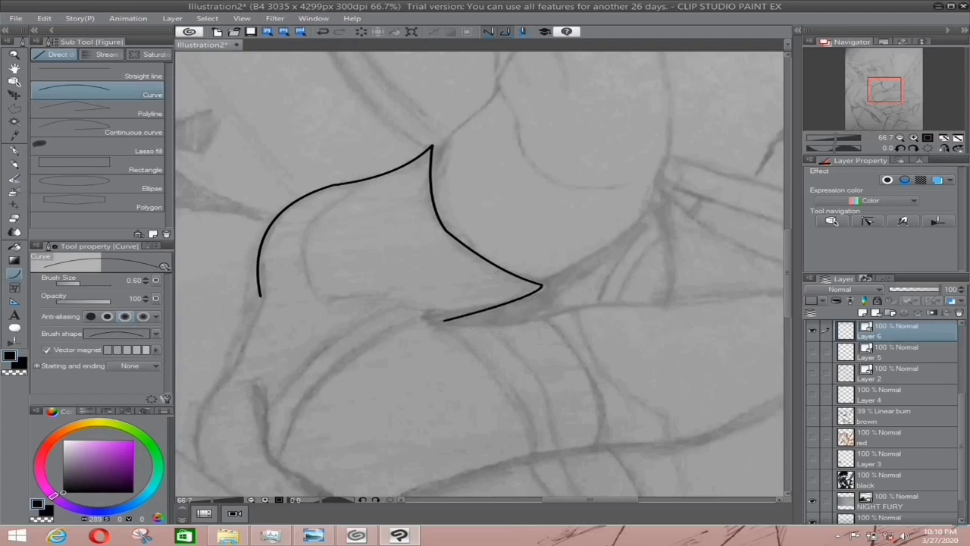
mouse_move(466, 314)
mouse_down()
mouse_move(556, 317)
mouse_move(781, 282)
mouse_move(715, 291)
mouse_move(741, 340)
mouse_up()
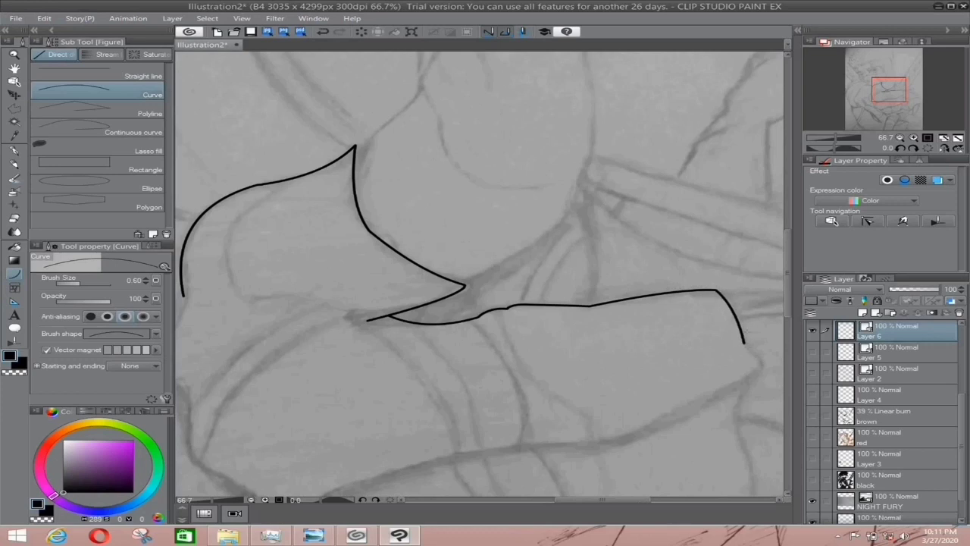
drag(743, 343, 745, 381)
Hide Layer 6 and the NIGHT FURY sketch, and show the completed line art on Layer 2 with the whole canvas in view
click(943, 138)
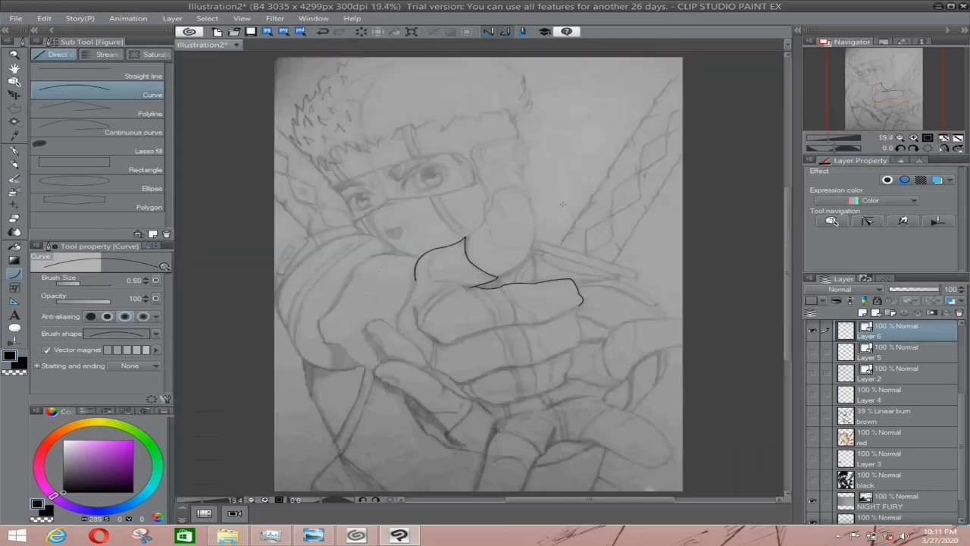
click(812, 331)
click(813, 375)
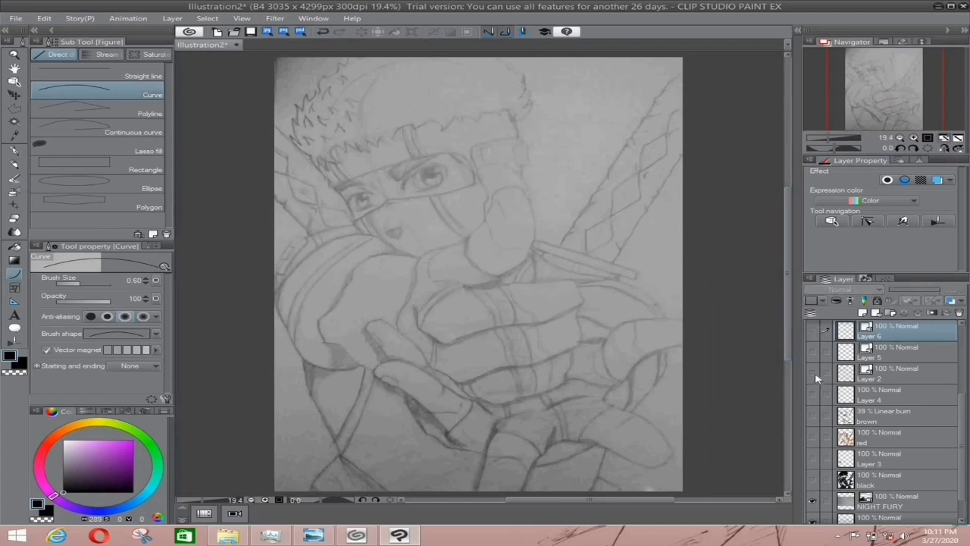
click(813, 504)
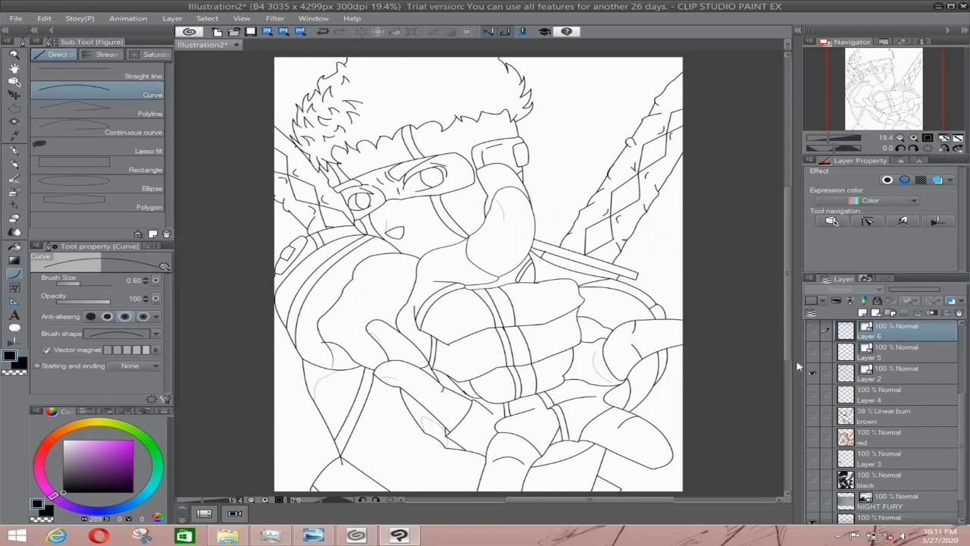
Select the line art on Layer 2 and brush over its vector lines with Connect vector line at brush size 5.00
click(848, 376)
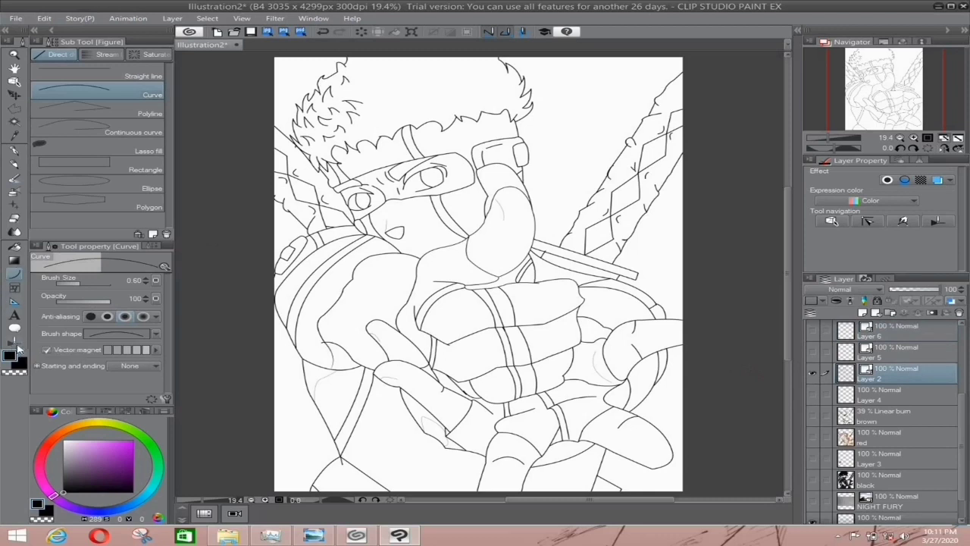
click(15, 341)
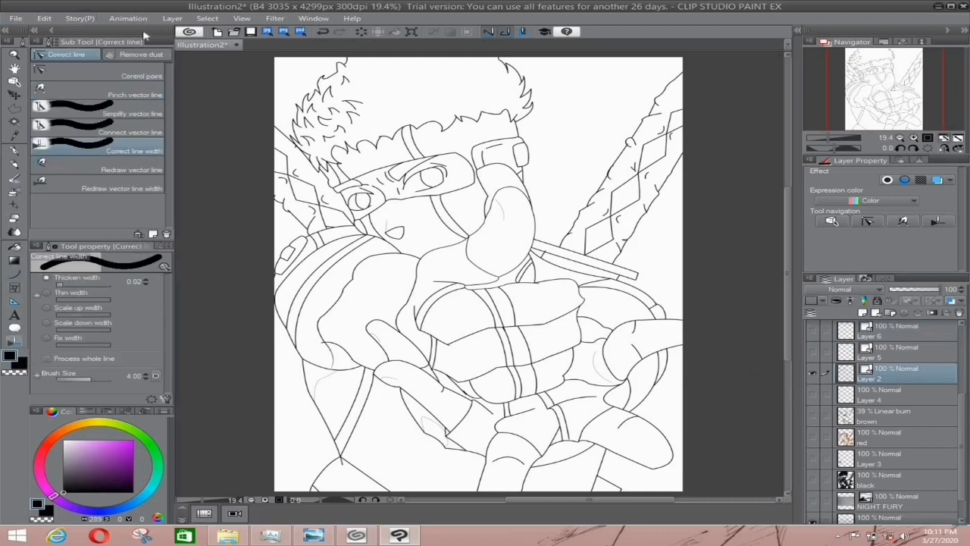
click(119, 137)
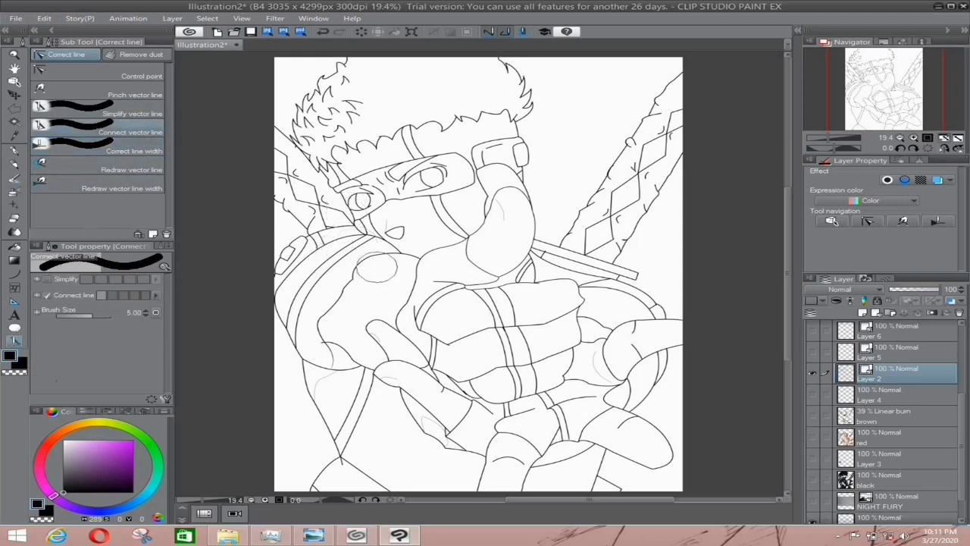
mouse_move(398, 256)
mouse_down()
mouse_move(366, 273)
mouse_move(318, 345)
mouse_up()
drag(356, 297, 322, 364)
mouse_move(339, 328)
mouse_down()
mouse_move(326, 349)
mouse_move(326, 387)
mouse_move(302, 405)
mouse_move(349, 410)
mouse_move(328, 409)
mouse_move(356, 476)
mouse_up()
mouse_move(400, 418)
mouse_down()
mouse_move(686, 335)
mouse_move(552, 356)
mouse_up()
drag(296, 269, 390, 126)
click(450, 125)
click(498, 197)
mouse_move(652, 98)
mouse_down()
mouse_move(637, 151)
mouse_move(660, 114)
mouse_move(485, 447)
mouse_move(540, 365)
mouse_move(470, 144)
mouse_move(576, 228)
mouse_up()
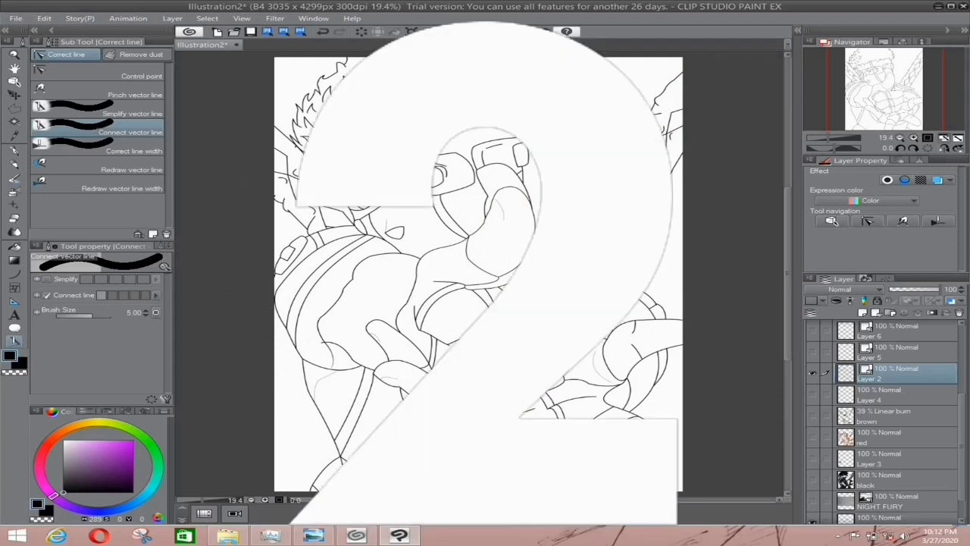
Add a new raster layer and move it directly below the line art on Layer 2
drag(964, 447, 964, 431)
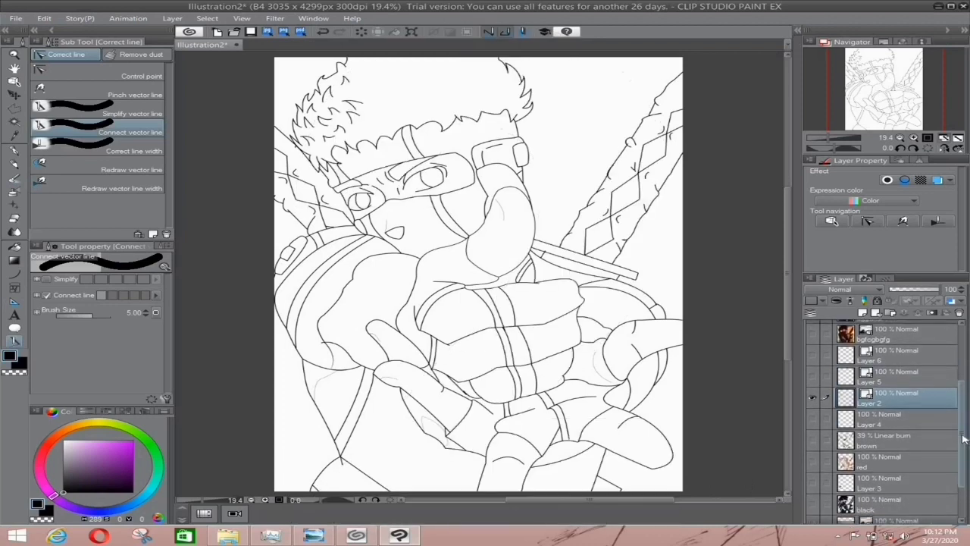
click(876, 313)
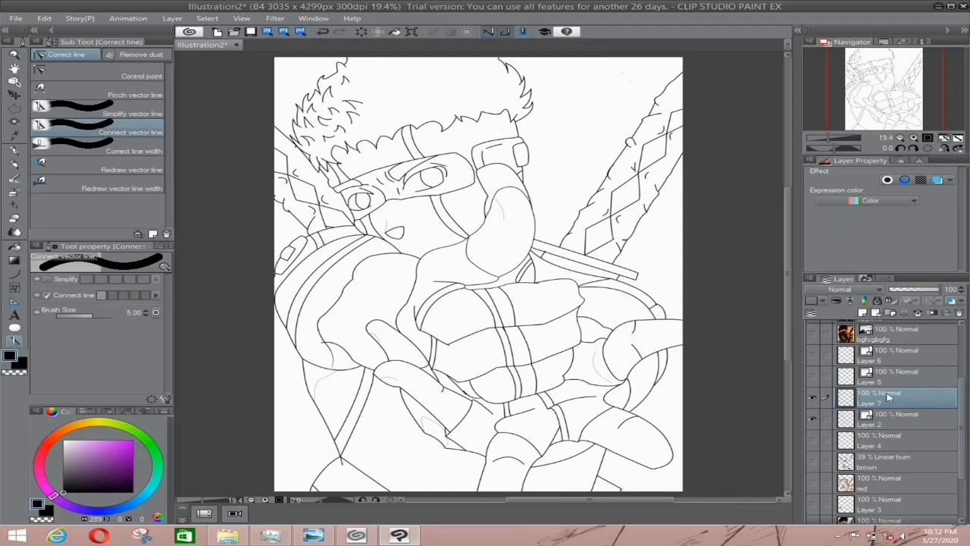
drag(896, 423, 895, 429)
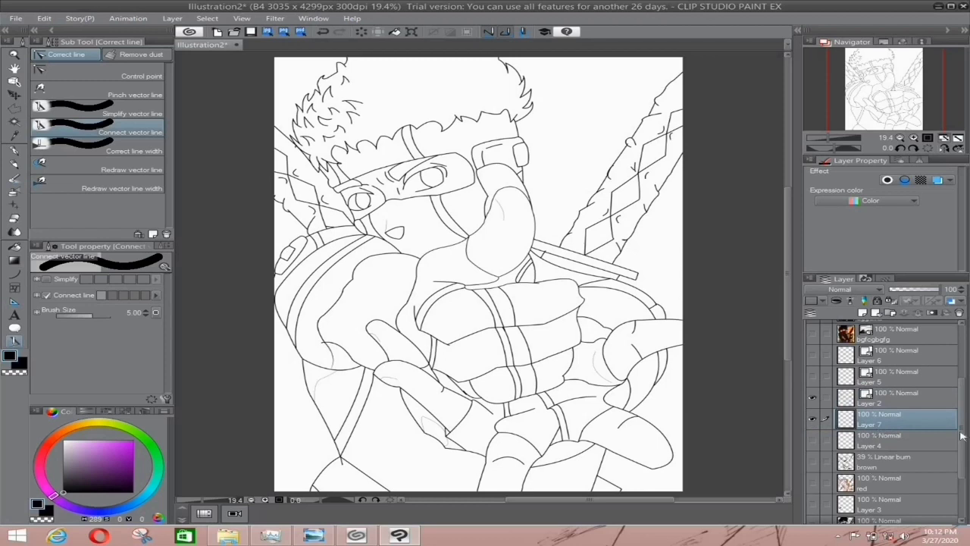
Show the black layer beneath the line art
scroll(961, 439, down, 2)
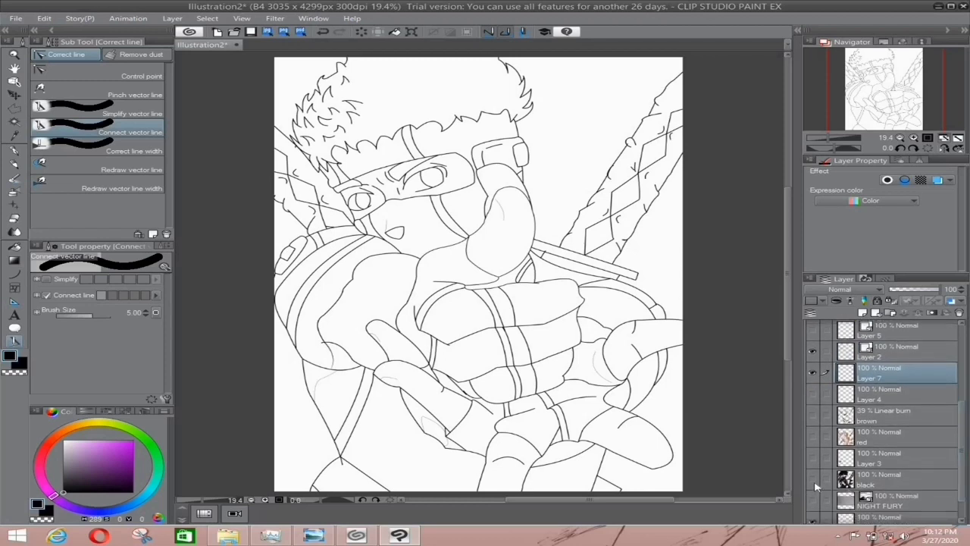
click(814, 482)
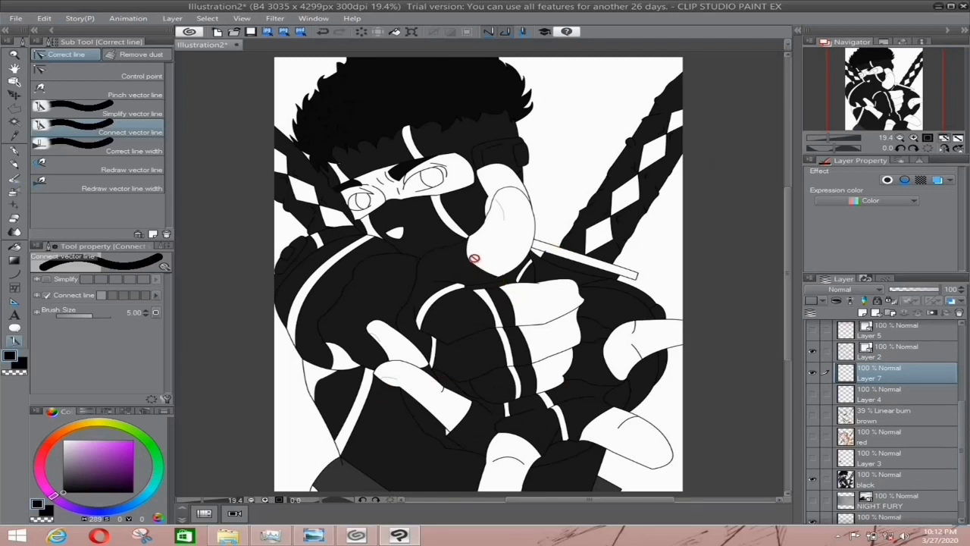
drag(495, 203, 499, 188)
Move the black layer above Layer 2, return it beneath Layer 3, and hide it for comparison
drag(865, 481, 870, 345)
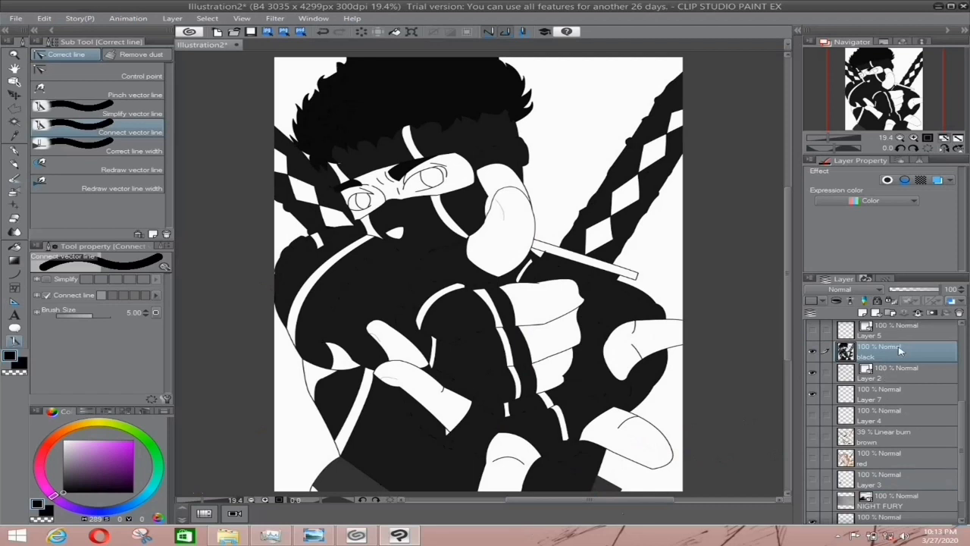
drag(901, 349, 940, 496)
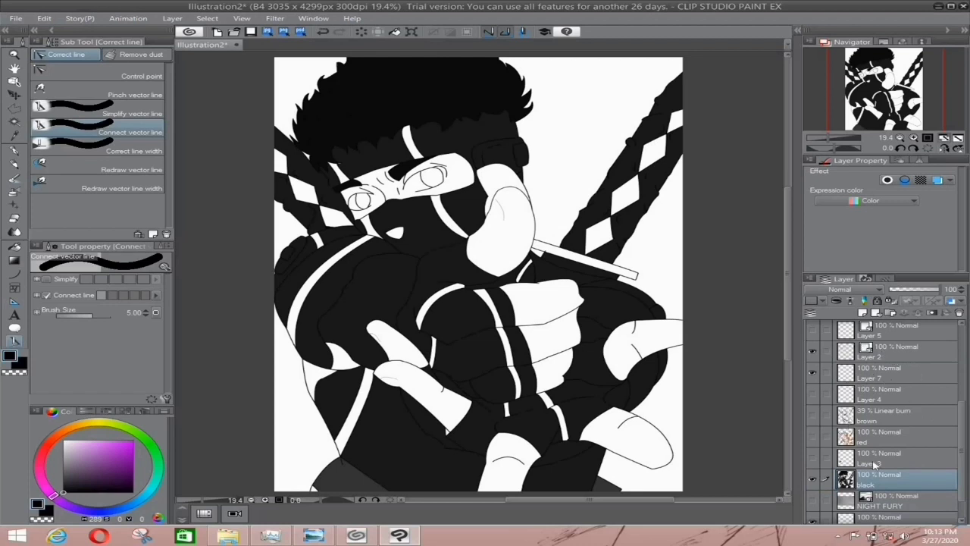
click(815, 486)
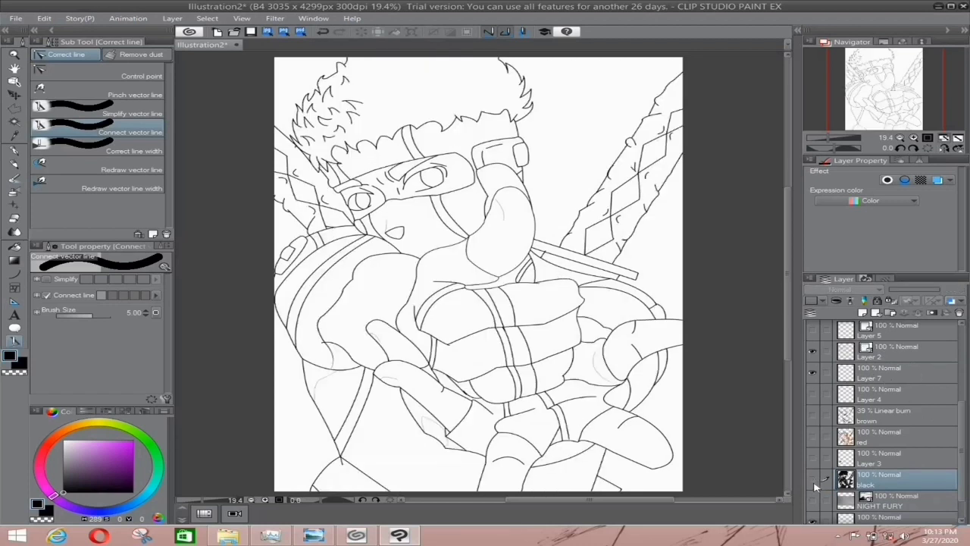
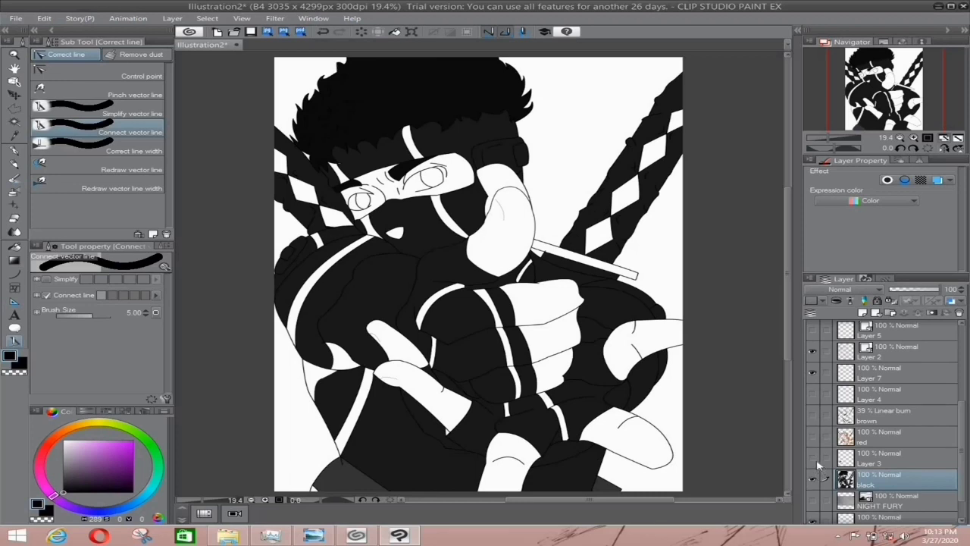
Show the red colour layer and the brown Linear burn shading layer
click(813, 437)
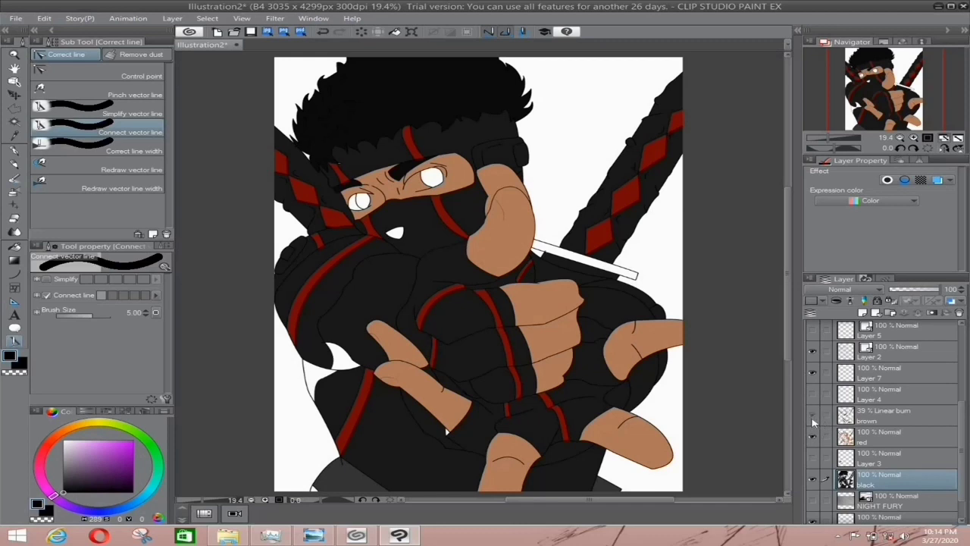
click(813, 417)
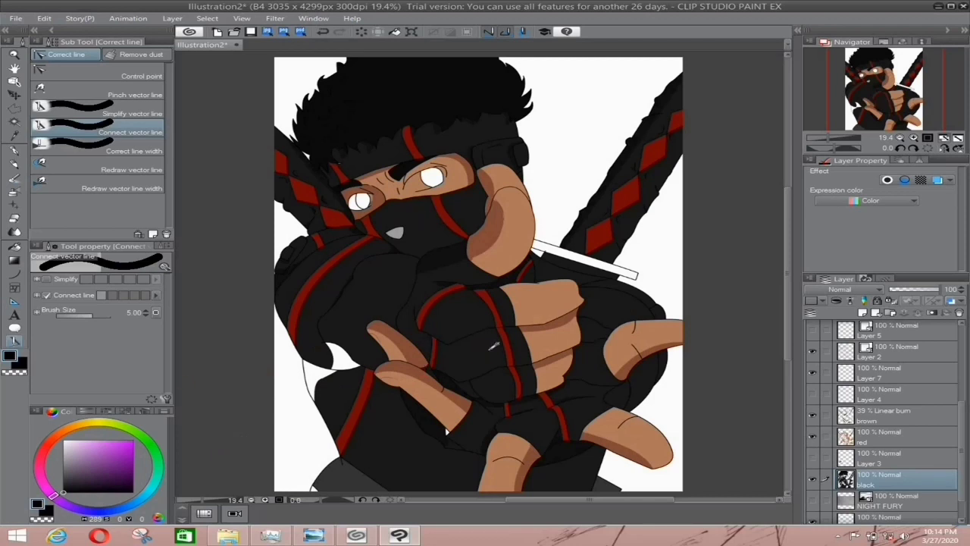
Sample the skin colour from the fist and pick a darker brown from its approximate colours
key(i)
click(547, 302)
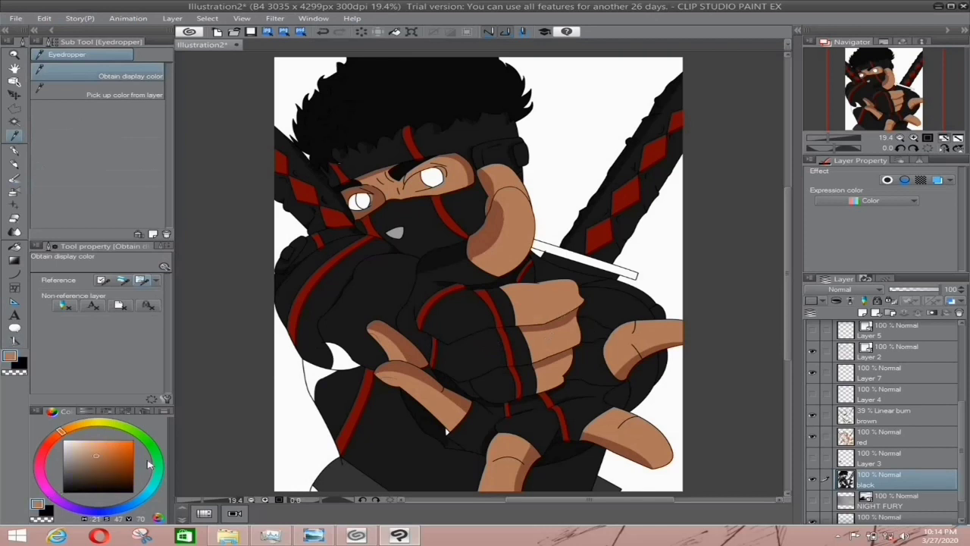
click(129, 411)
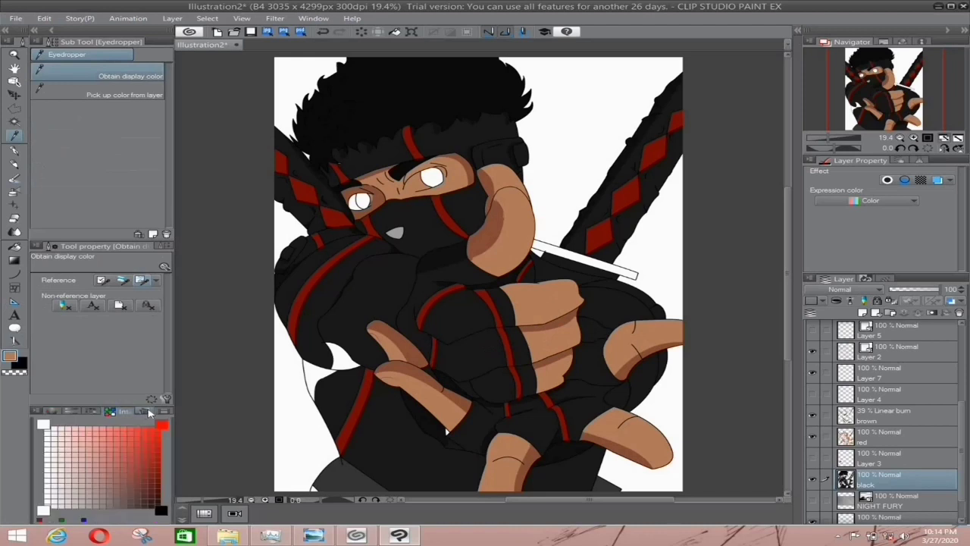
click(144, 413)
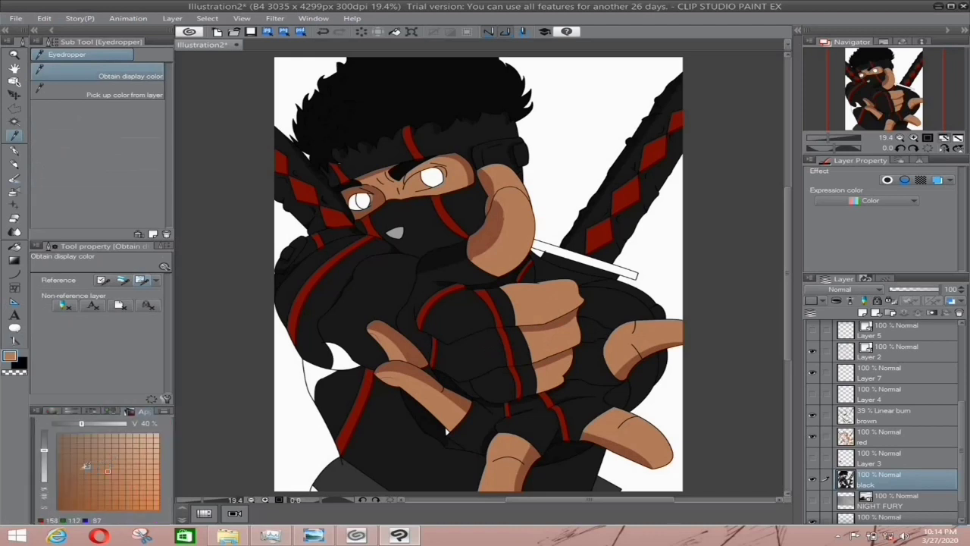
click(59, 476)
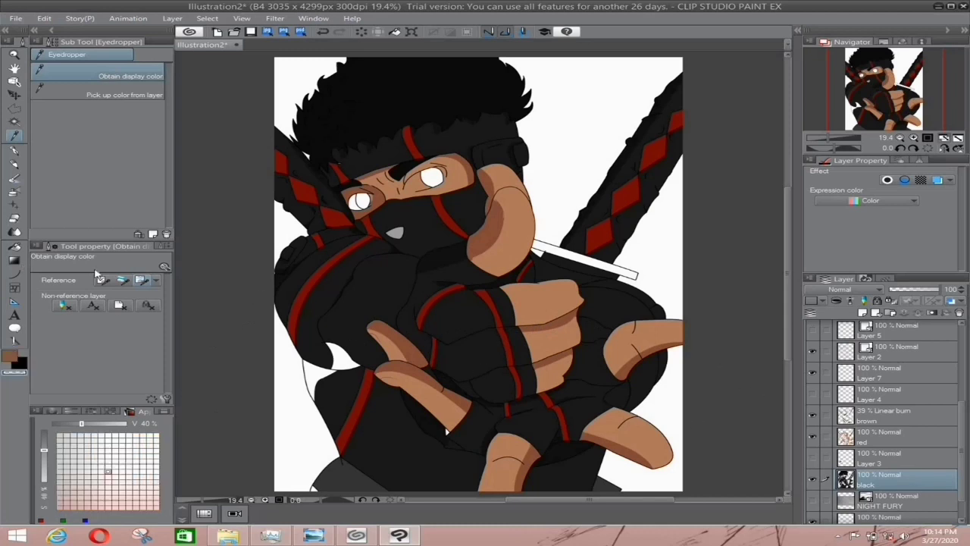
Try a Curve stroke across the fist's lower finger on the red layer and undo it
click(14, 273)
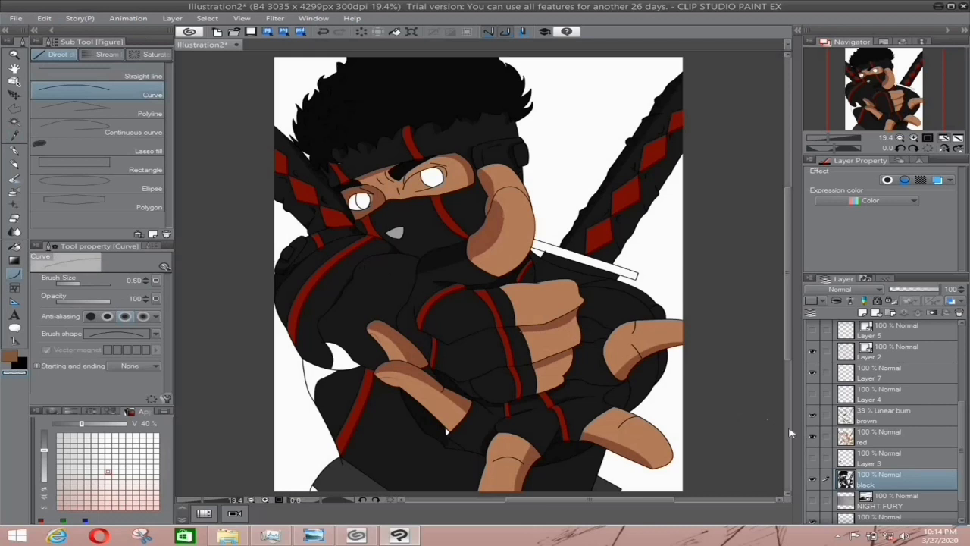
click(858, 435)
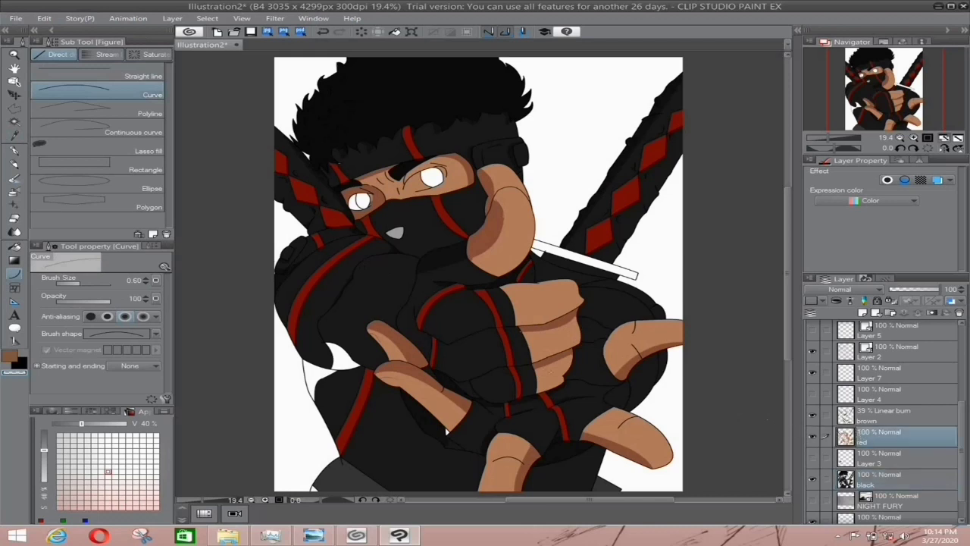
drag(532, 371, 564, 368)
key(ctrl+z)
Show Layer 3 and Layer 4, and hide Layer 7
click(814, 459)
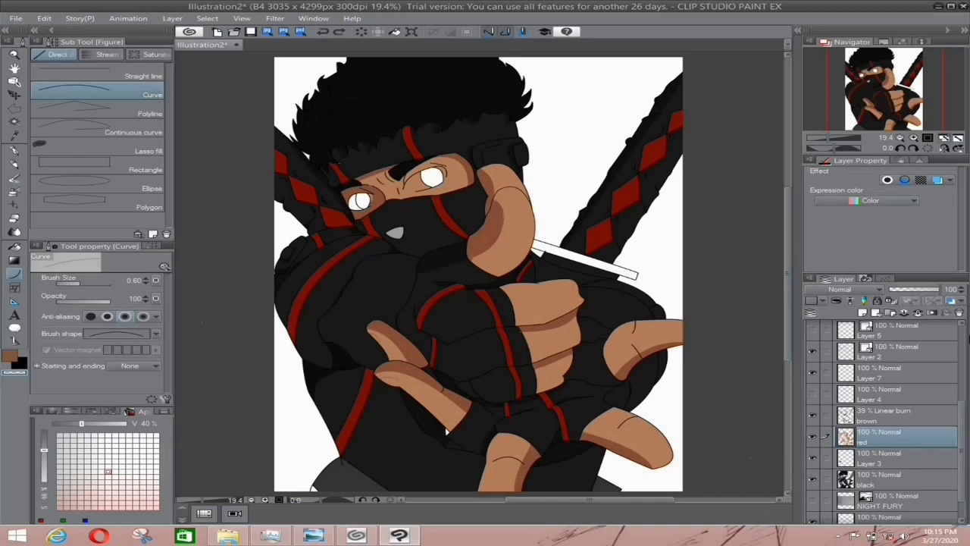
scroll(966, 440, up, 1)
scroll(965, 440, up, 5)
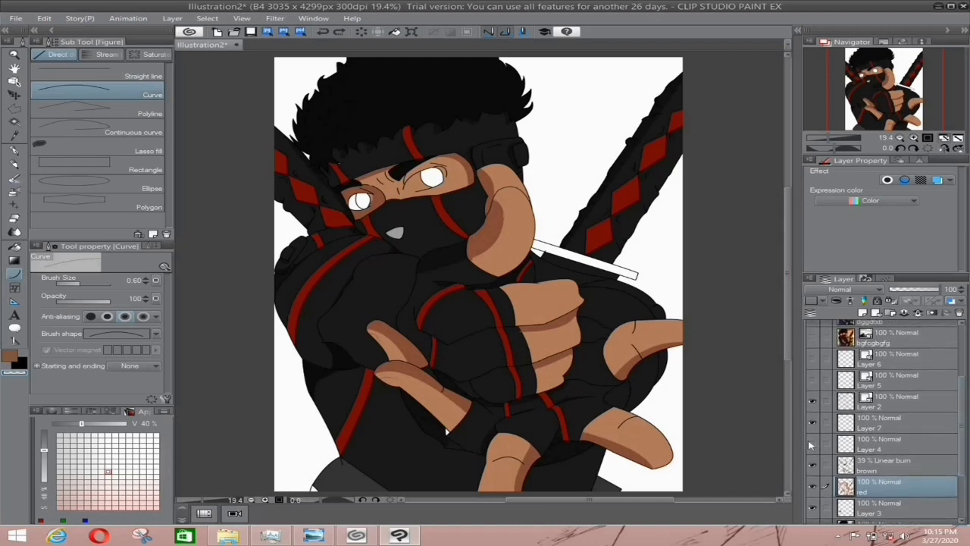
click(813, 443)
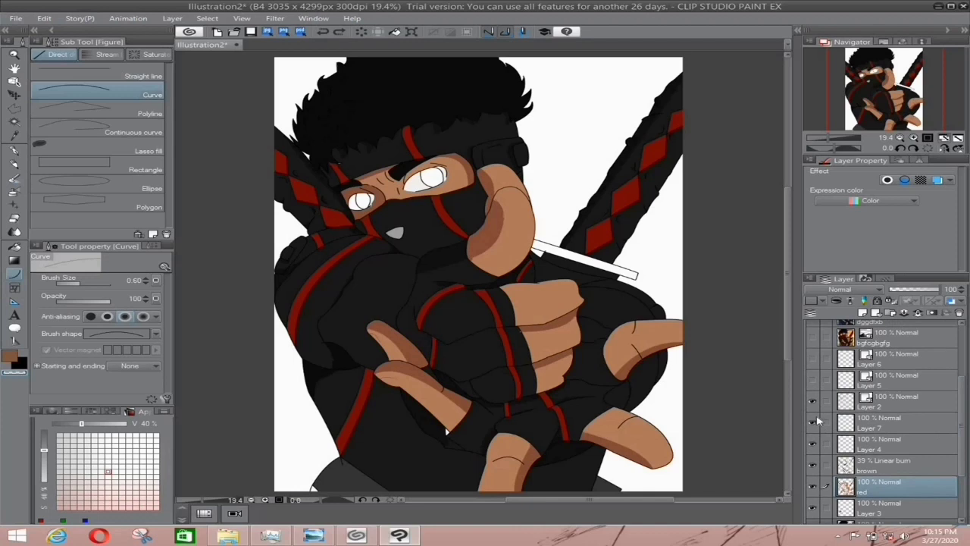
click(813, 422)
Select the Paper layer, hide it to view the artwork on transparency, and show it again
scroll(961, 425, down, 3)
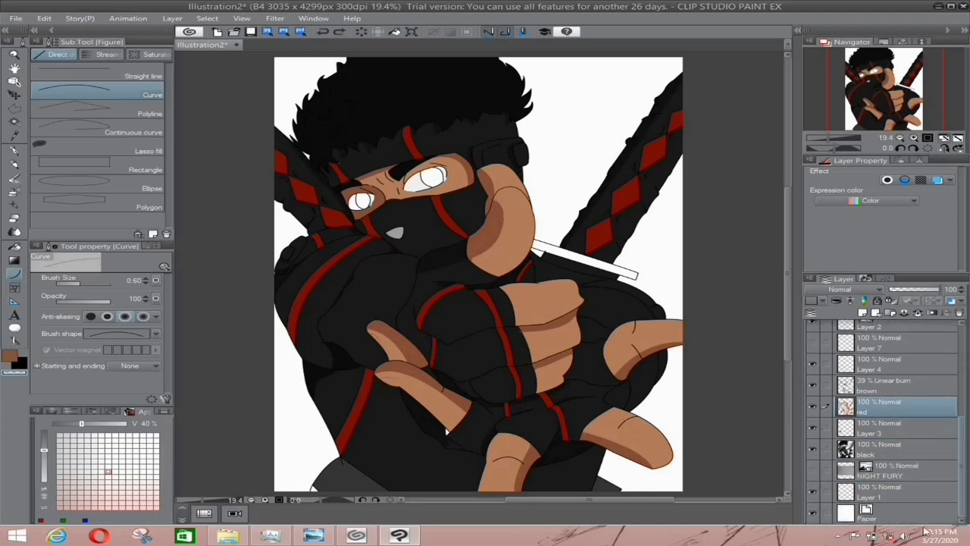
click(855, 517)
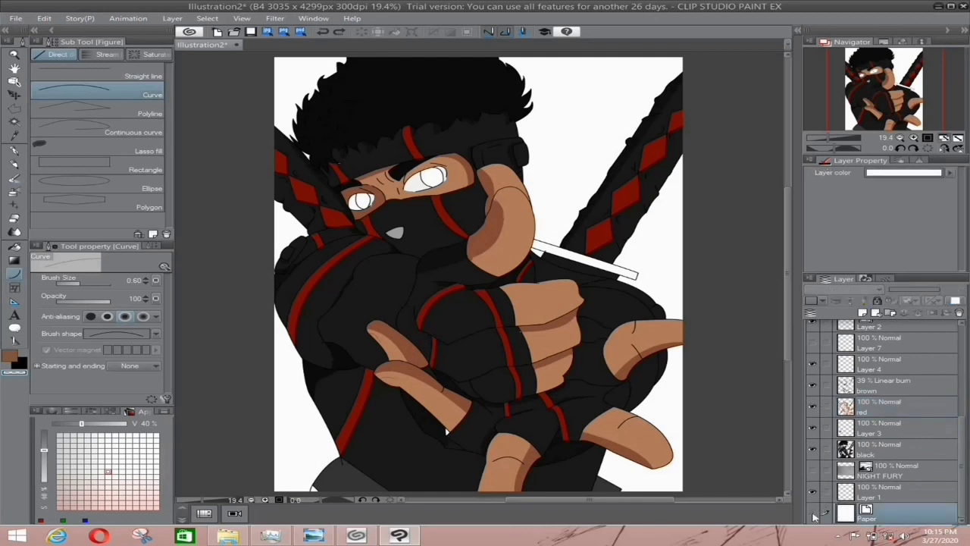
click(813, 514)
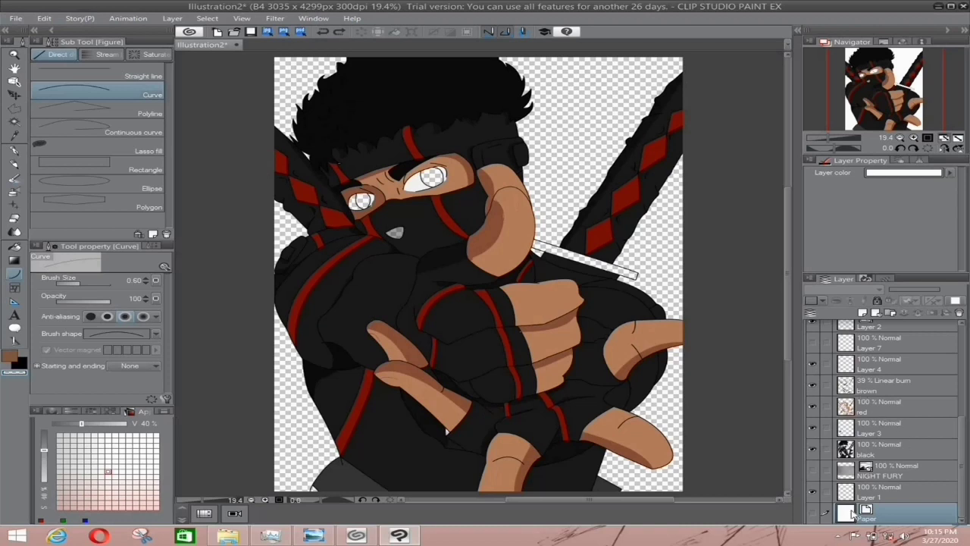
click(814, 516)
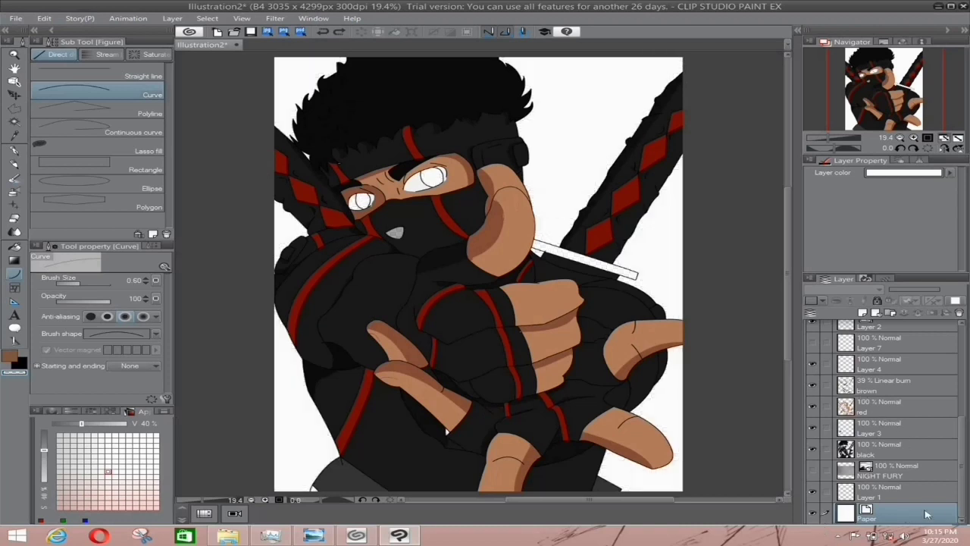
Show Layers 7, 5 and 6, plus the sunset version bgfcgbgfg and the night version dggdfxb
drag(961, 493, 957, 424)
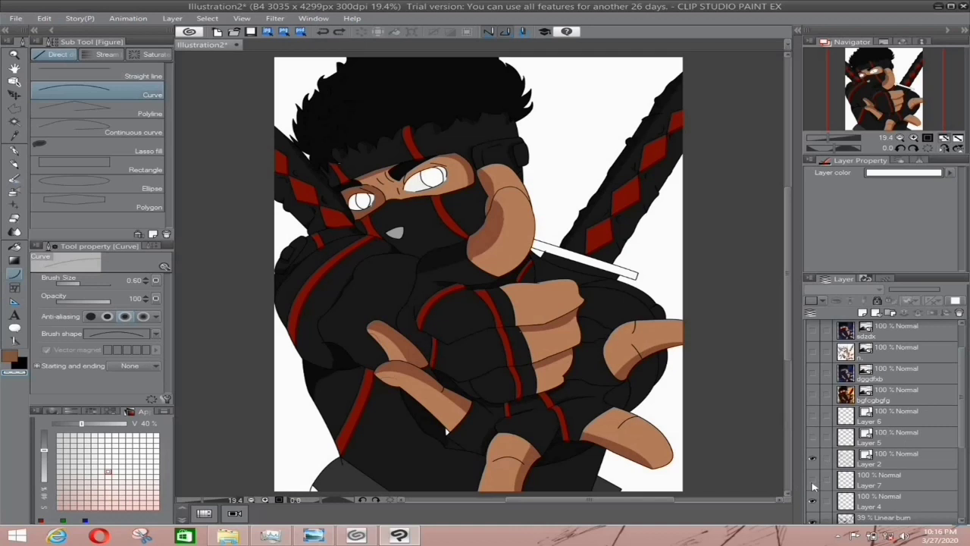
click(809, 402)
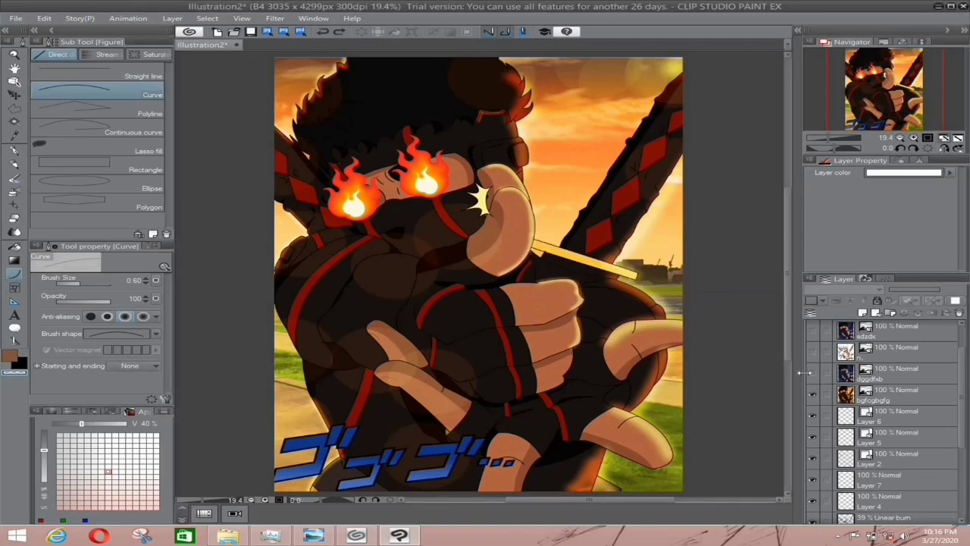
click(812, 355)
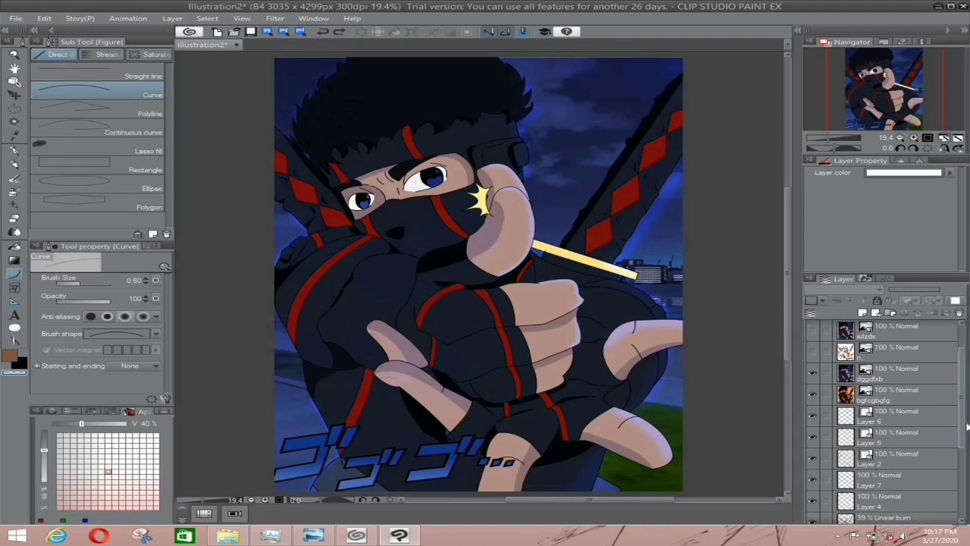
Show the sdzdx and sggd layers and the white-background version at the top of the layer stack
scroll(968, 423, up, 2)
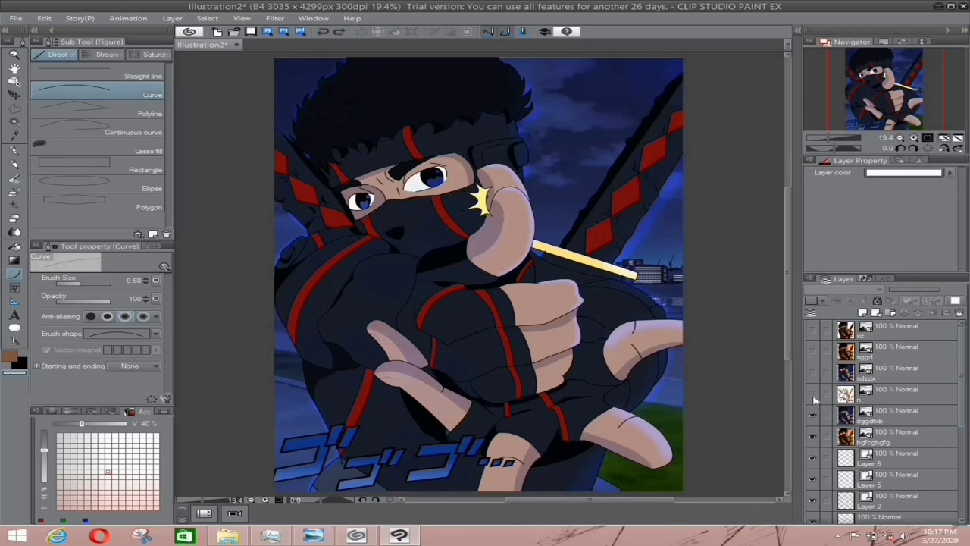
click(811, 373)
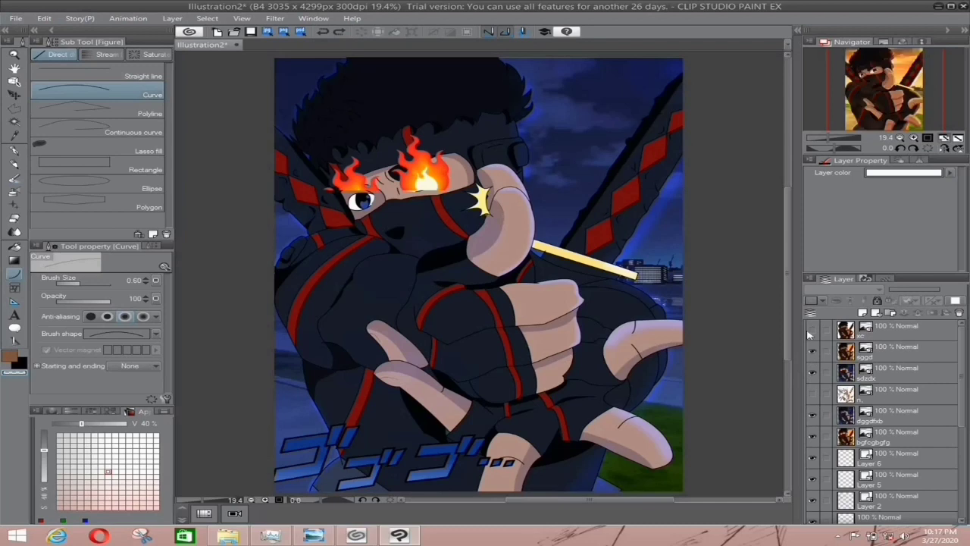
click(813, 352)
click(814, 332)
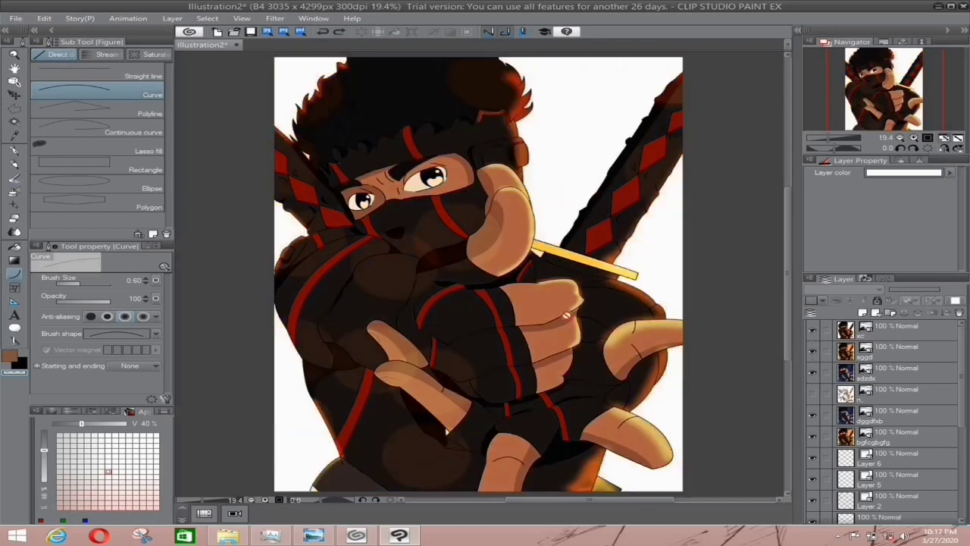